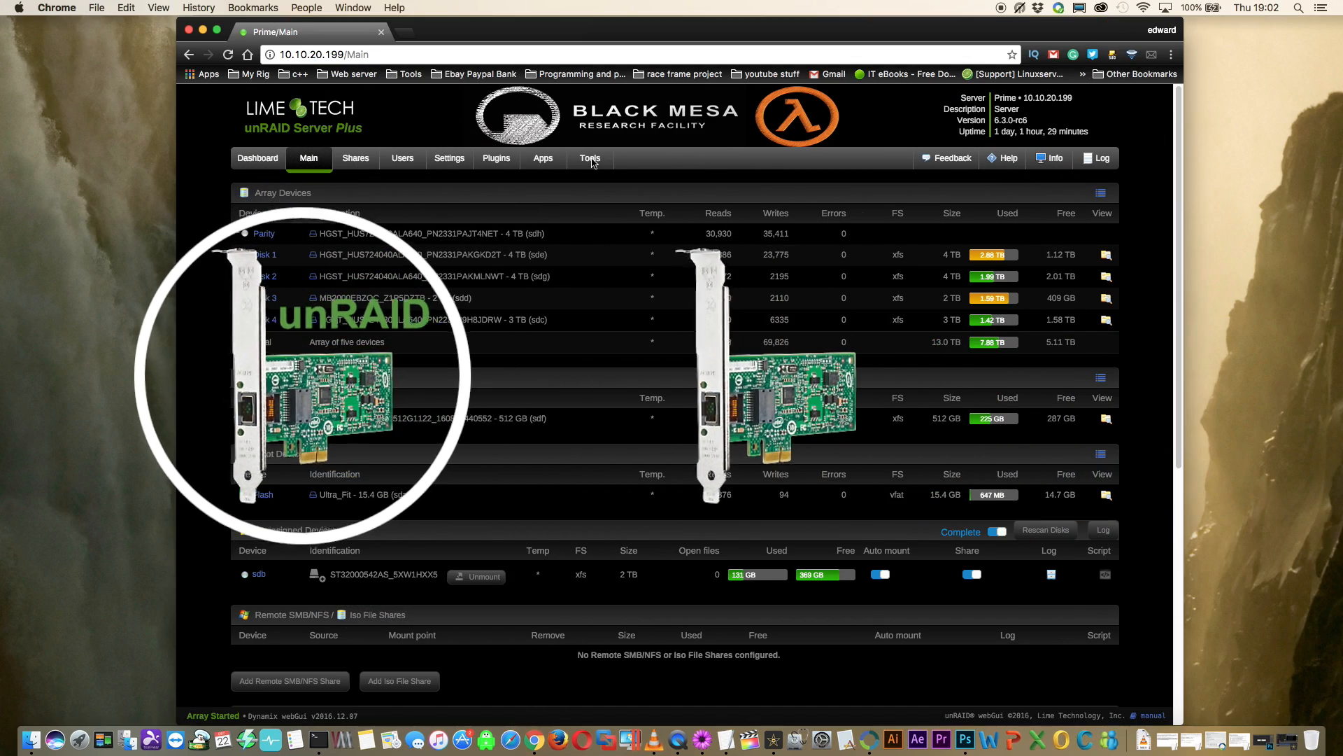
Step: View the System Devices list and find the two Ethernet controllers, Killer E220x and Intel I218-V, among the IOMMU groups
left_click(591, 159)
left_click(775, 266)
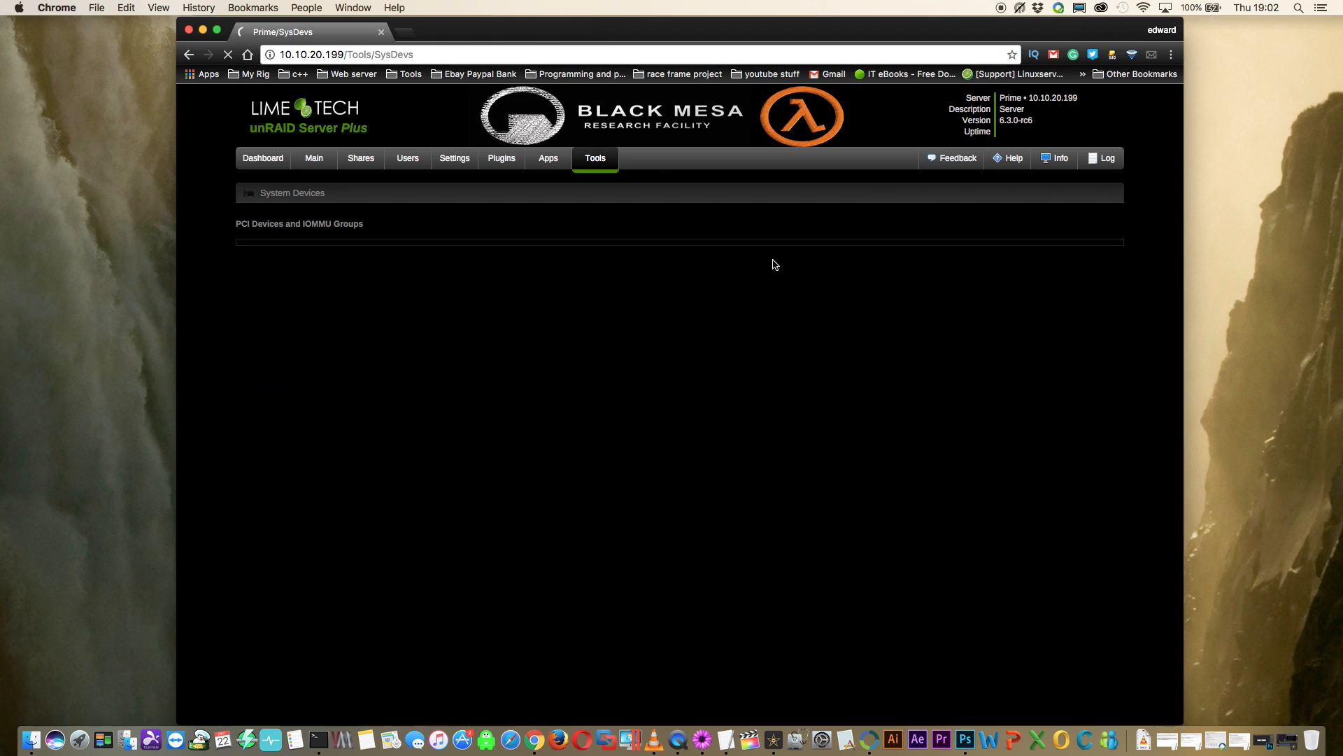
scroll(526, 353, "down", 10)
scroll(523, 350, "down", 4)
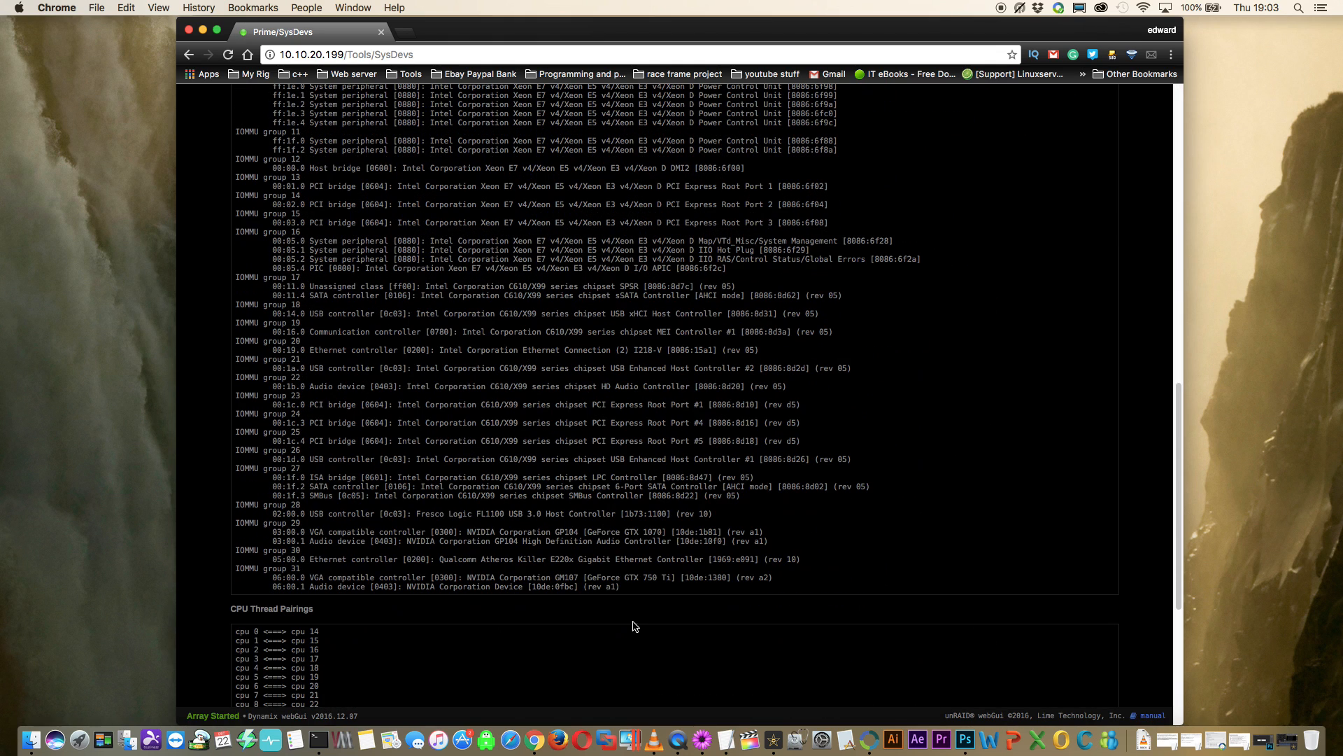
left_click_drag(804, 559, 273, 560)
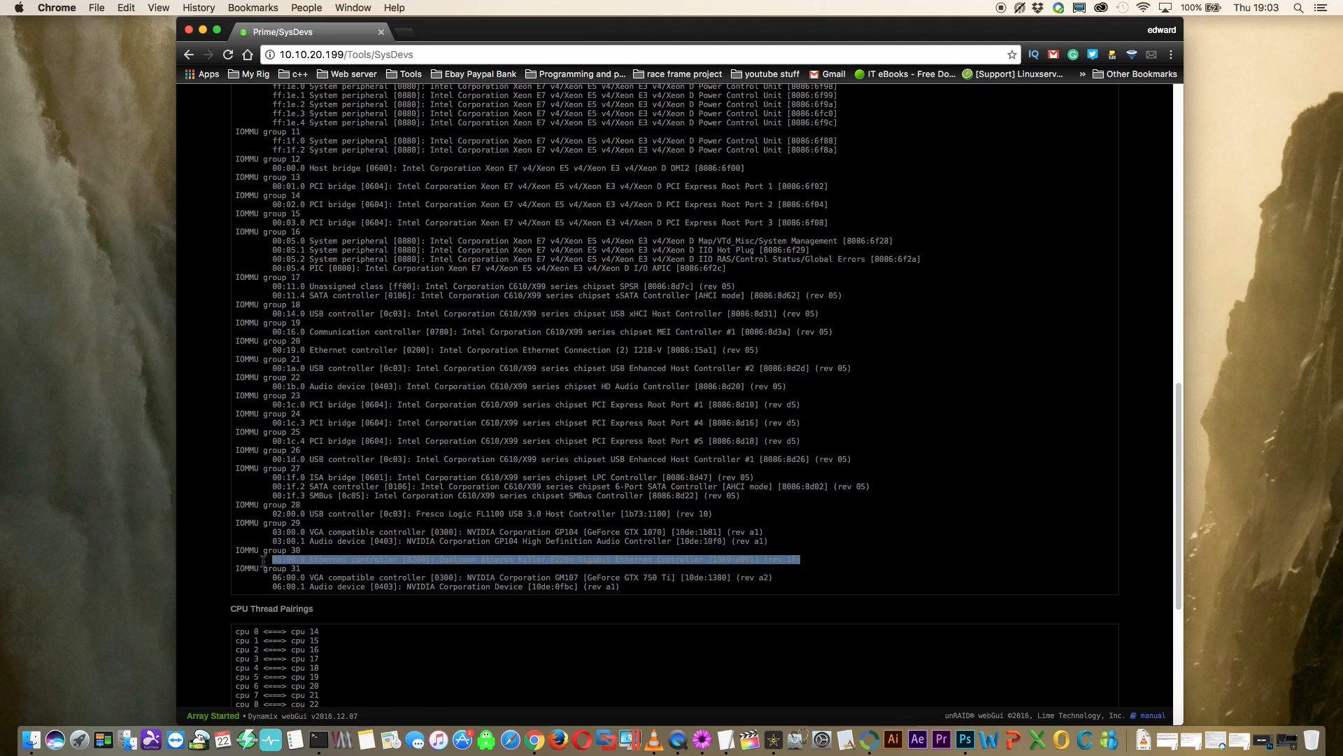
left_click(940, 423)
left_click_drag(781, 354, 269, 349)
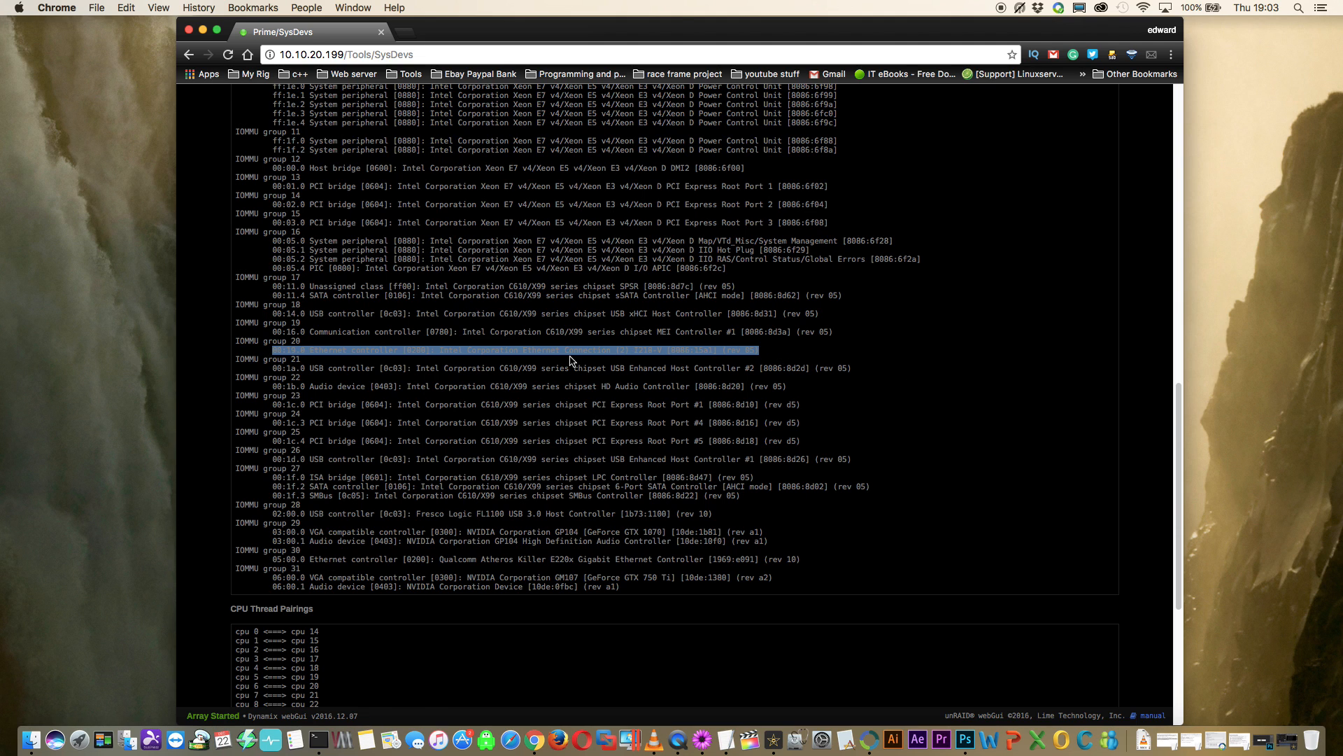
left_click(971, 363)
scroll(958, 441, "up", 6)
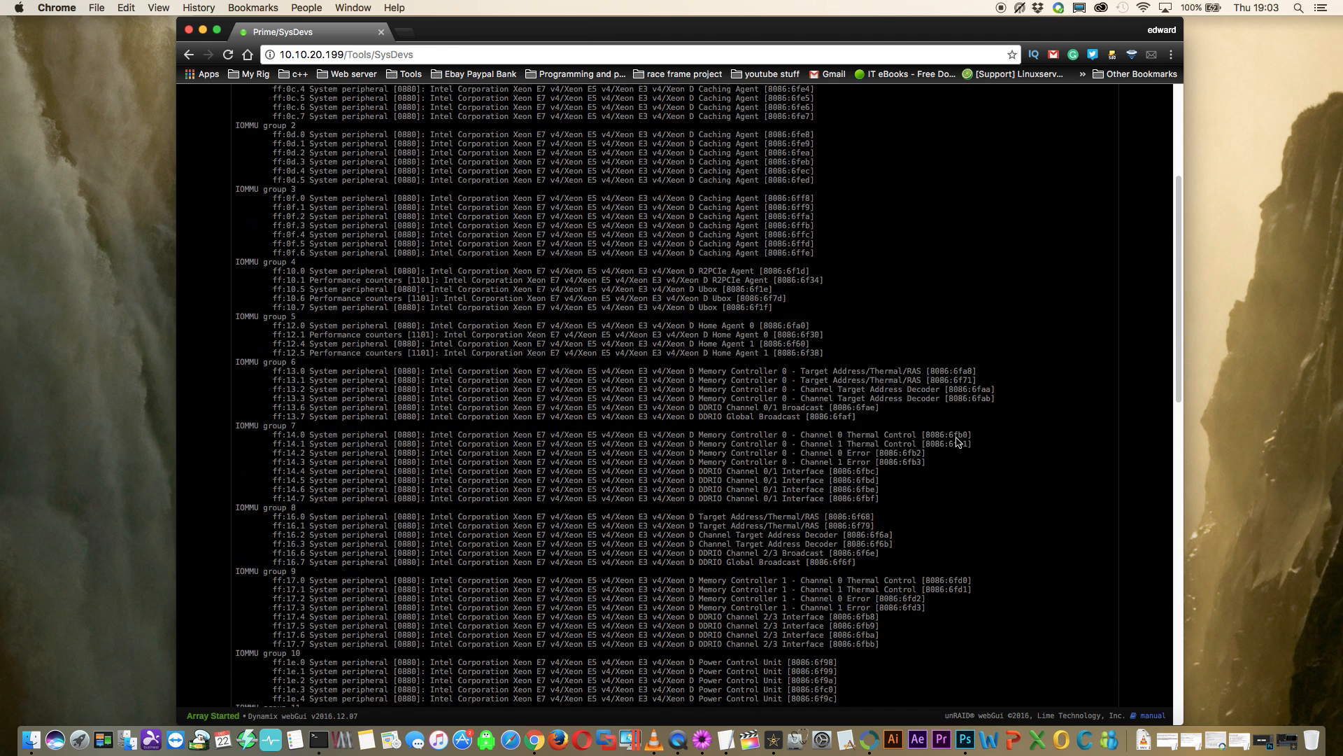
scroll(958, 442, "up", 6)
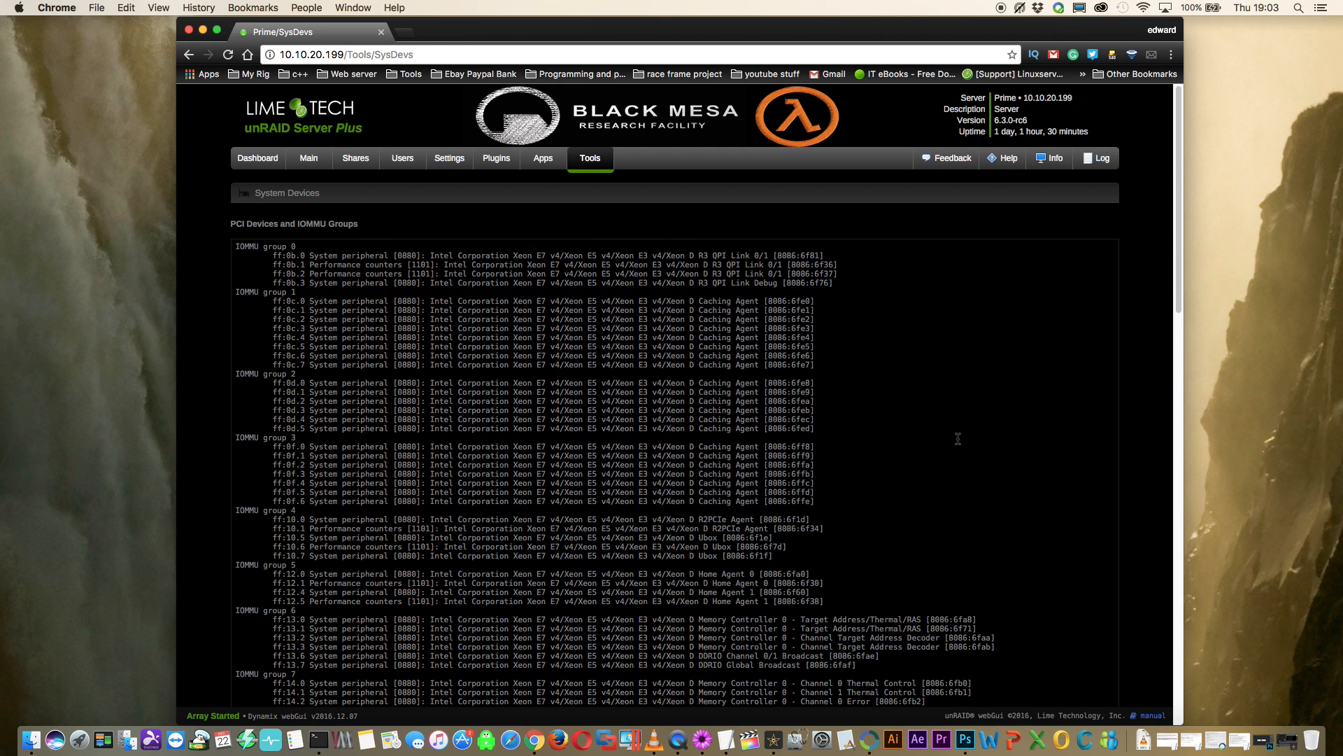
Step: Examine the eth0 and eth1 interface configurations in the server's Network Settings
left_click(461, 164)
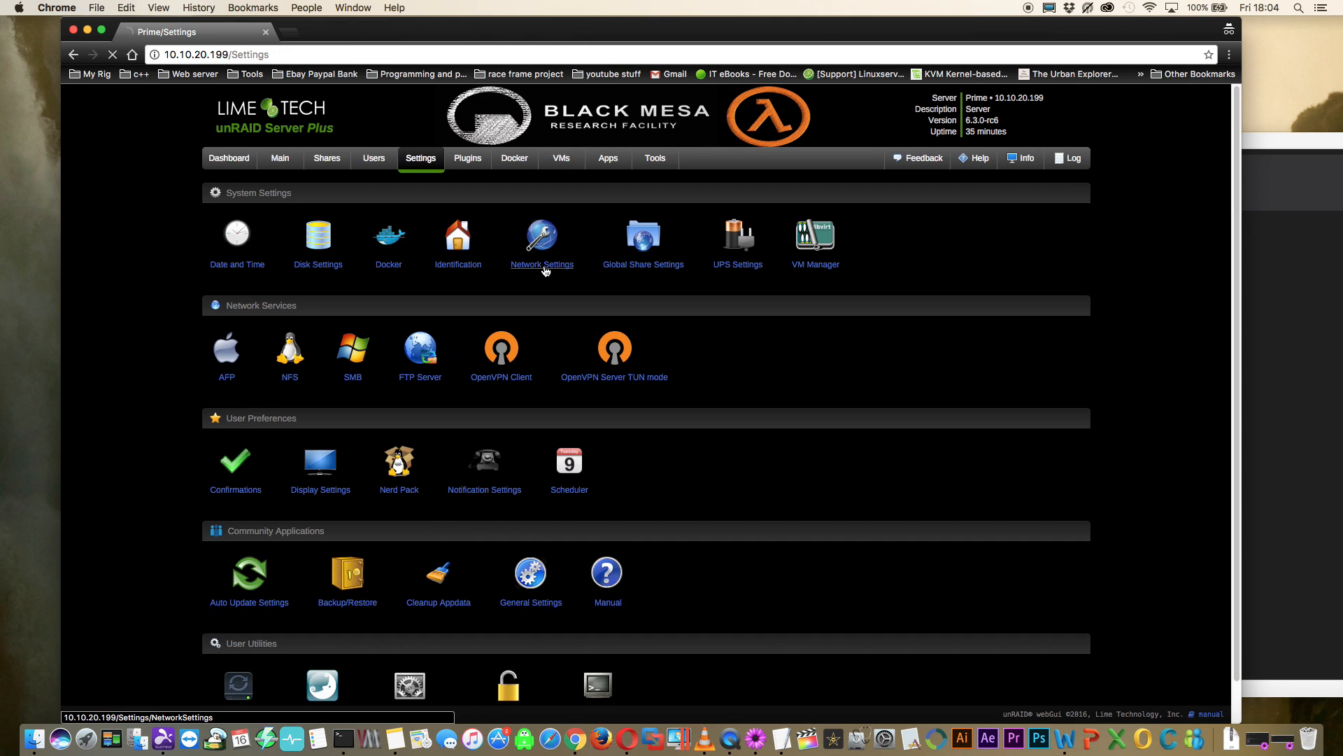
left_click(549, 265)
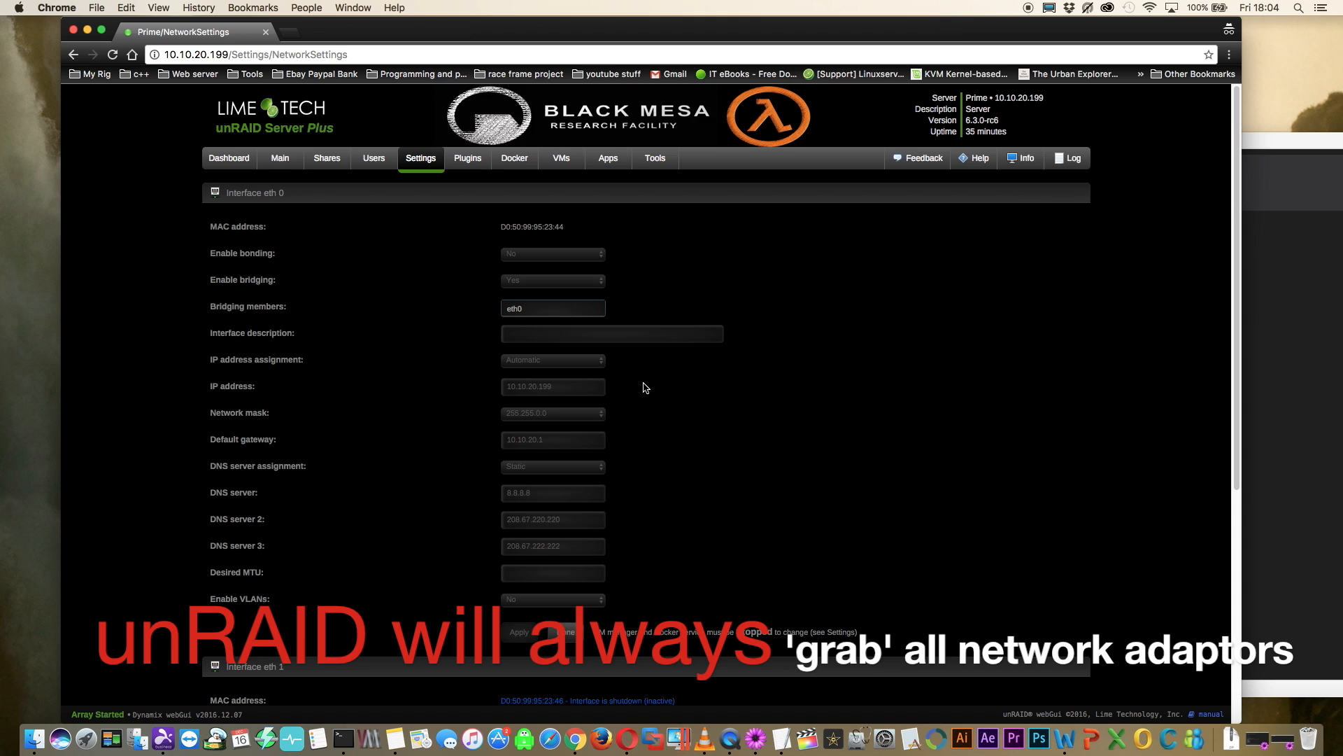
scroll(644, 385, "down", 2)
scroll(644, 388, "down", 5)
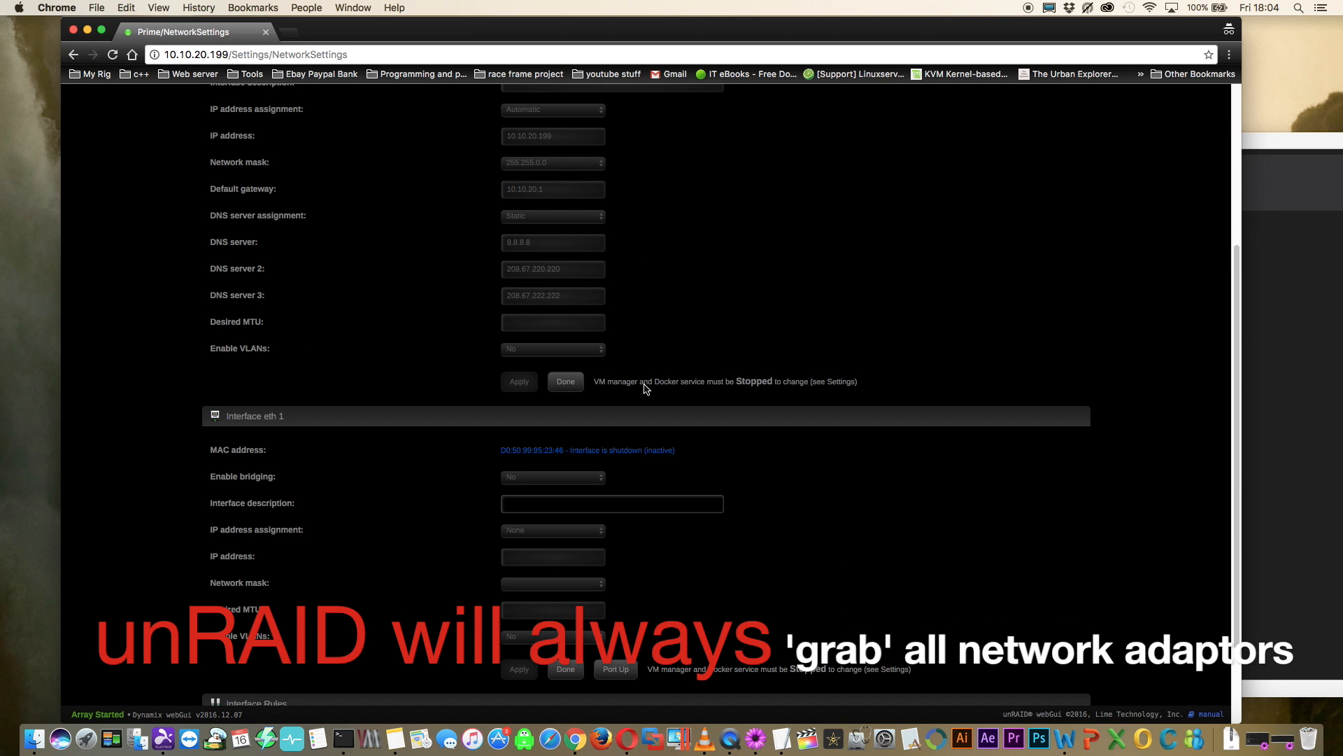
scroll(645, 389, "down", 1)
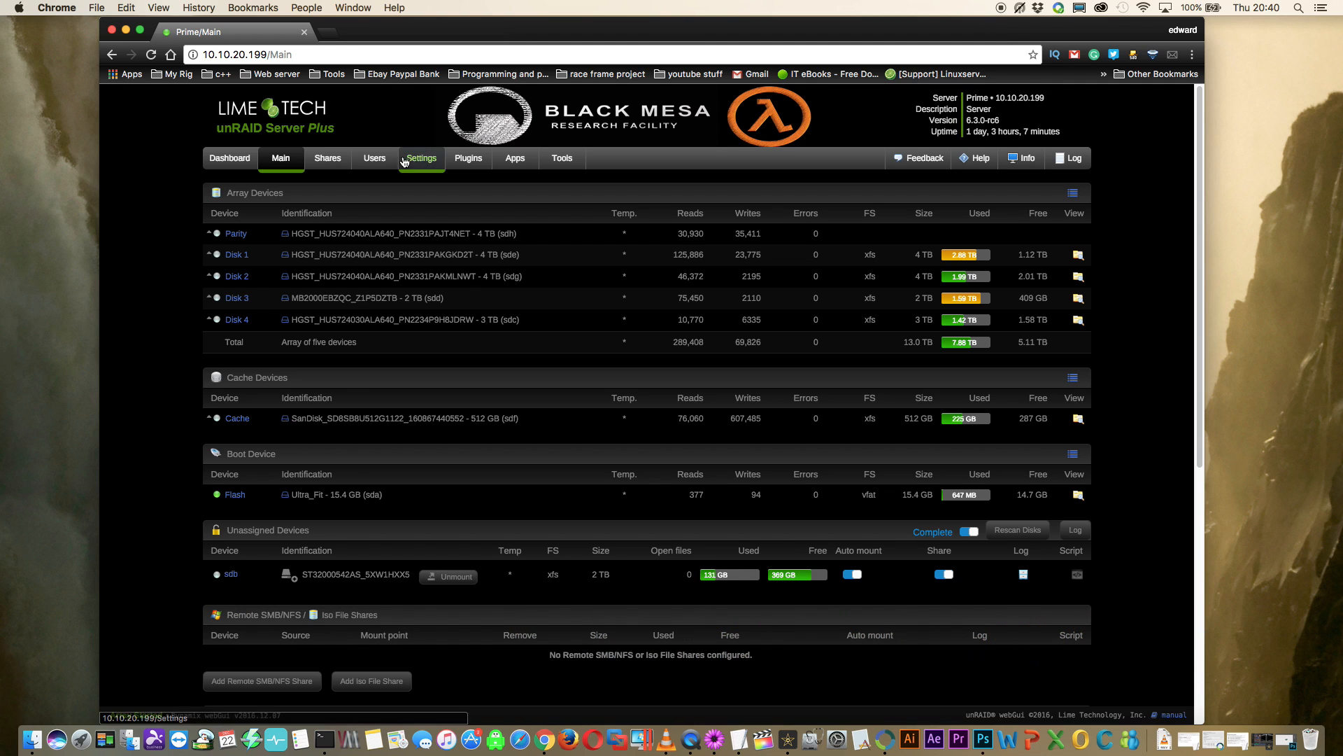
Step: Copy the device ID 8086:15a1 of the Intel I218-V Ethernet controller in IOMMU group 20 from the System Devices list
left_click(558, 159)
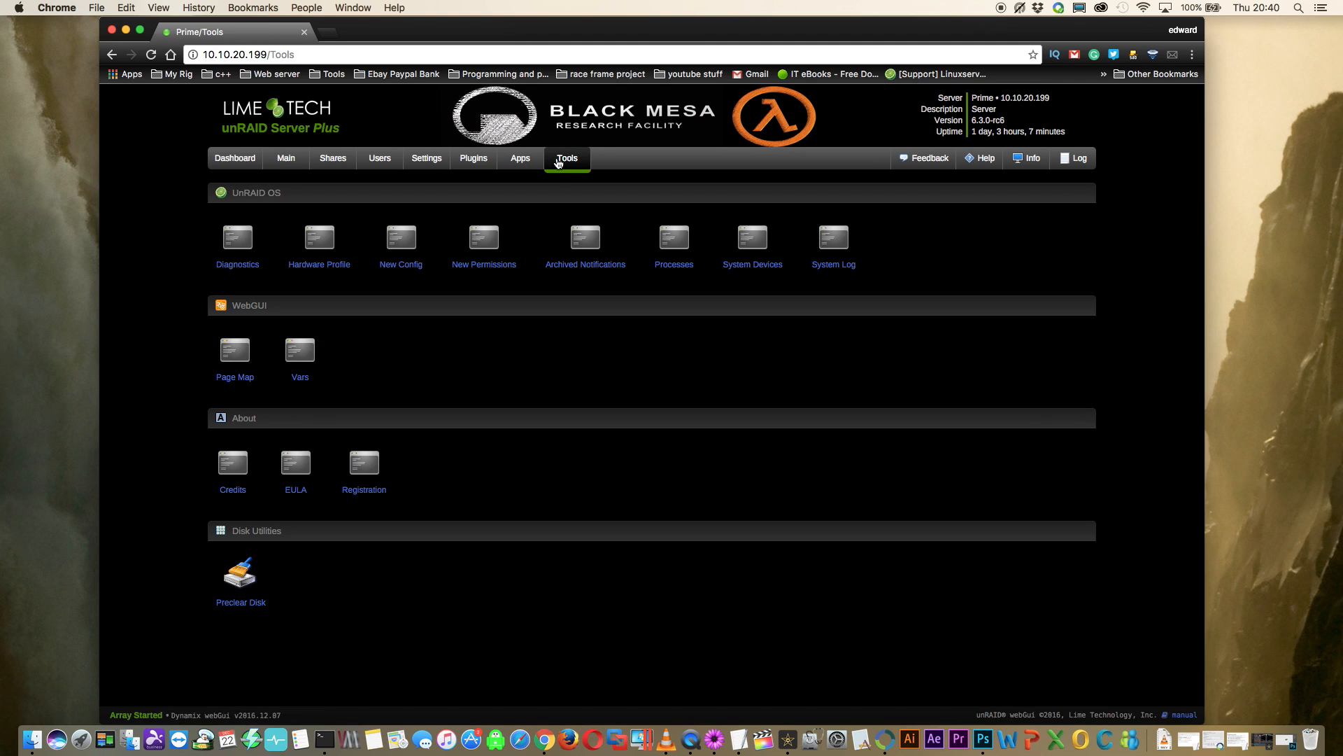
left_click(741, 266)
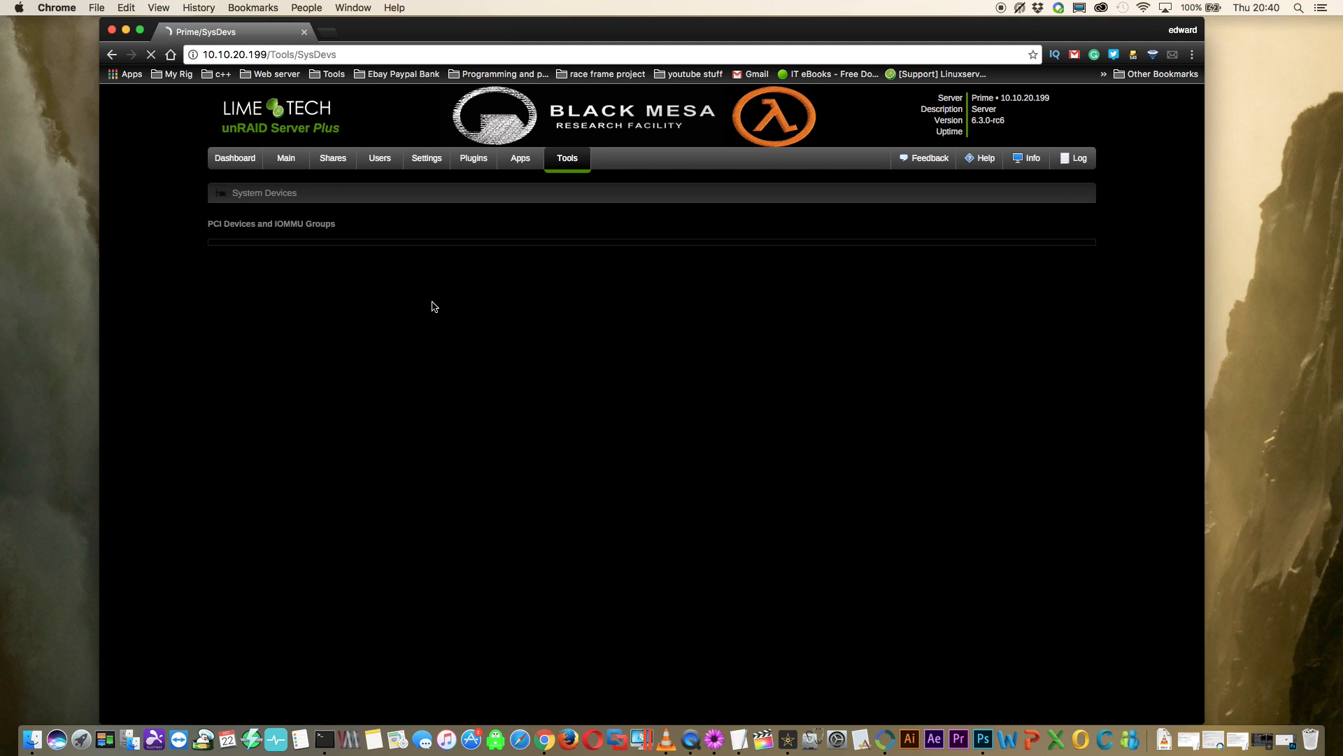
scroll(435, 294, "down", 10)
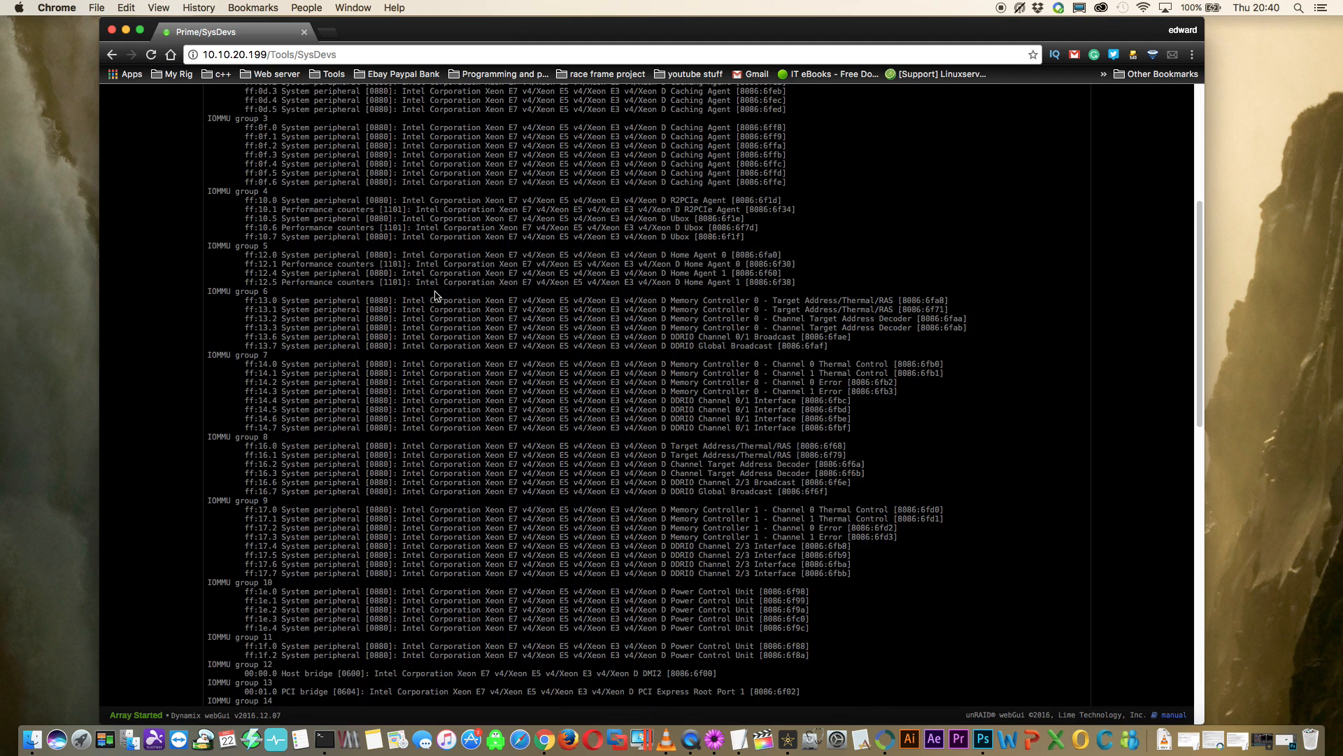
scroll(435, 294, "down", 10)
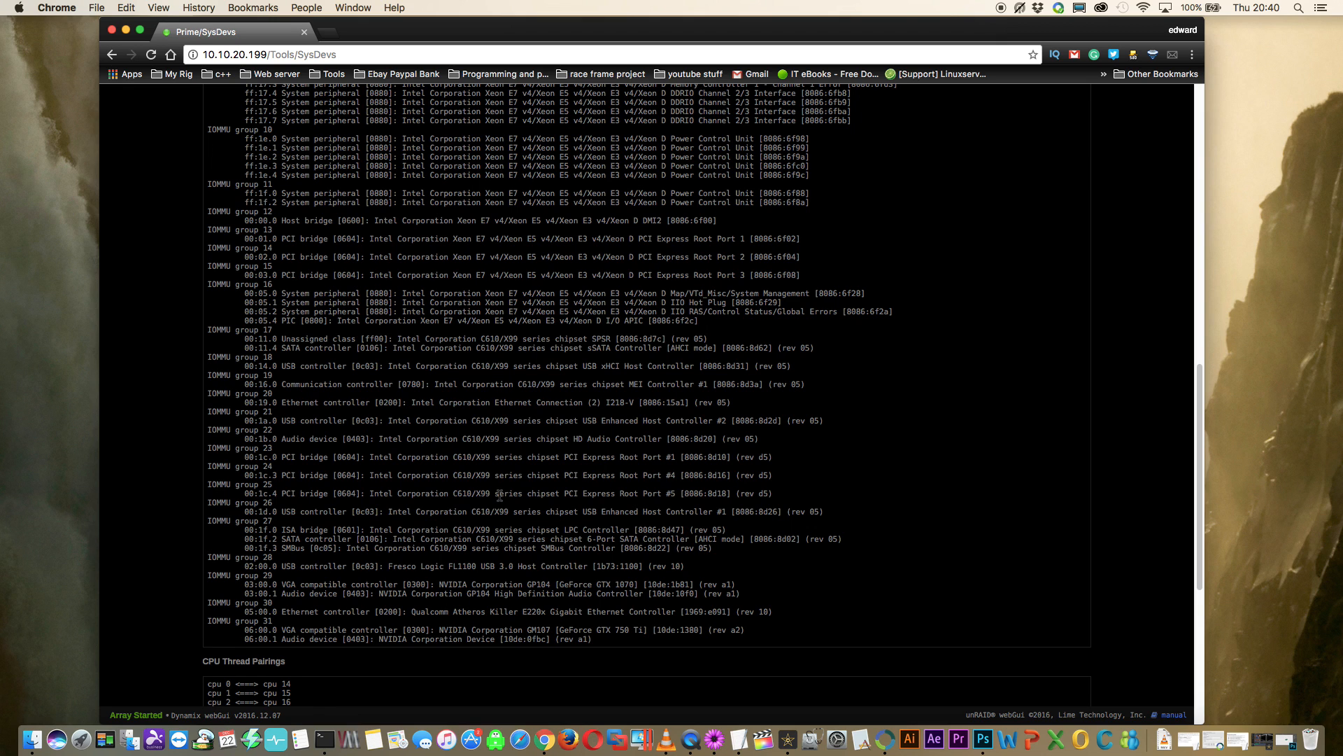
triple_click(692, 610)
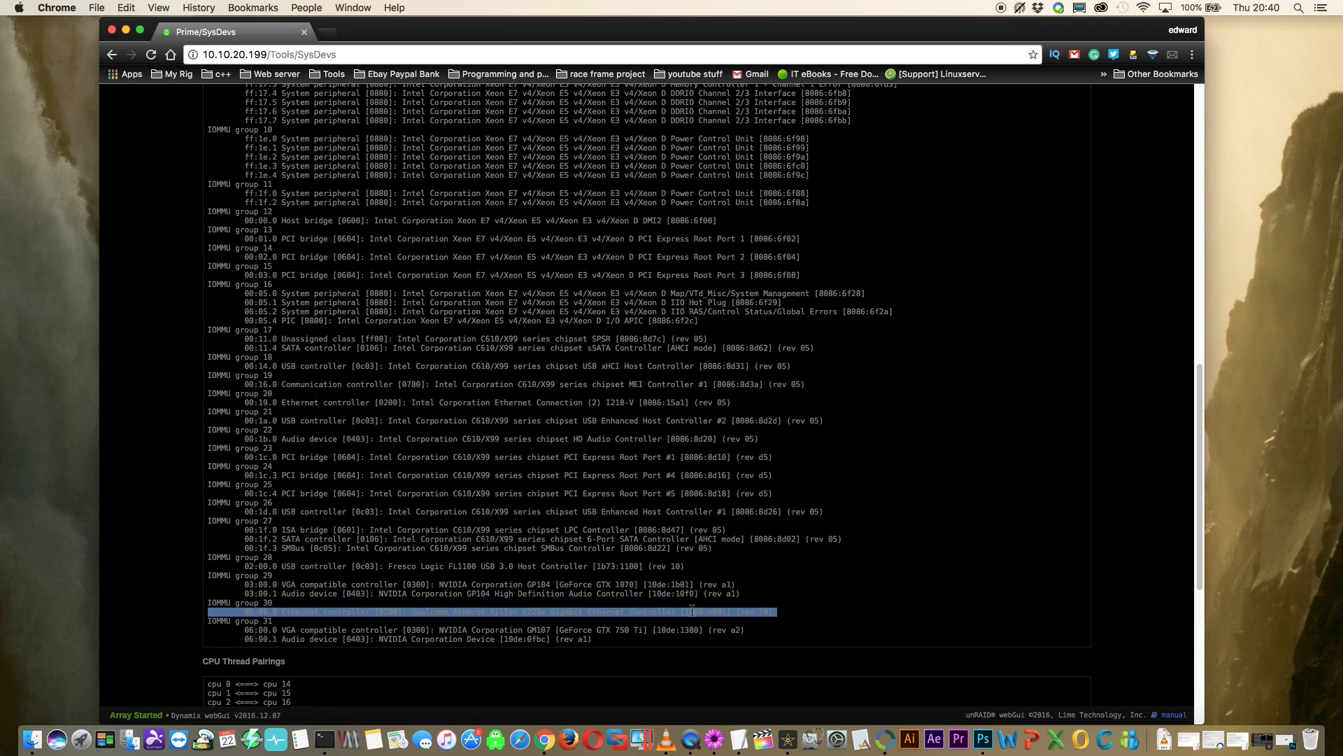
triple_click(656, 403)
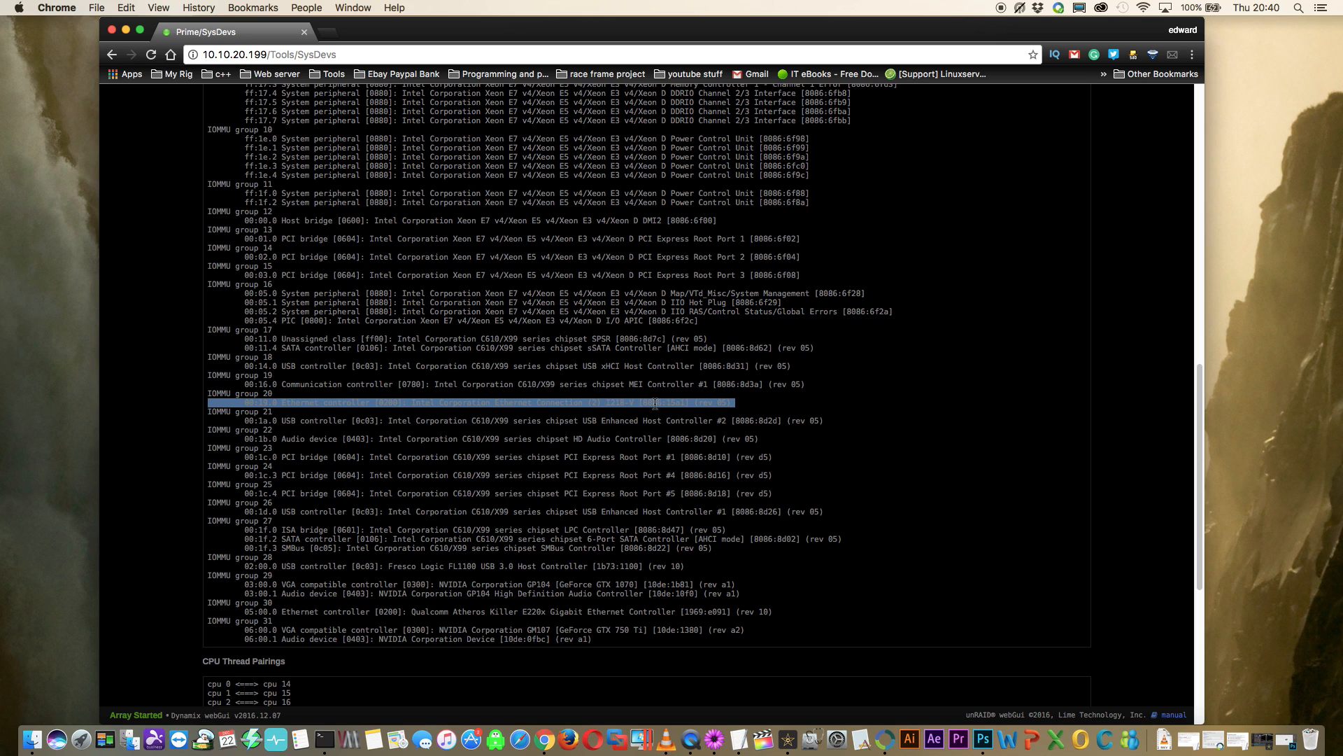
left_click_drag(643, 403, 682, 399)
key("super+c")
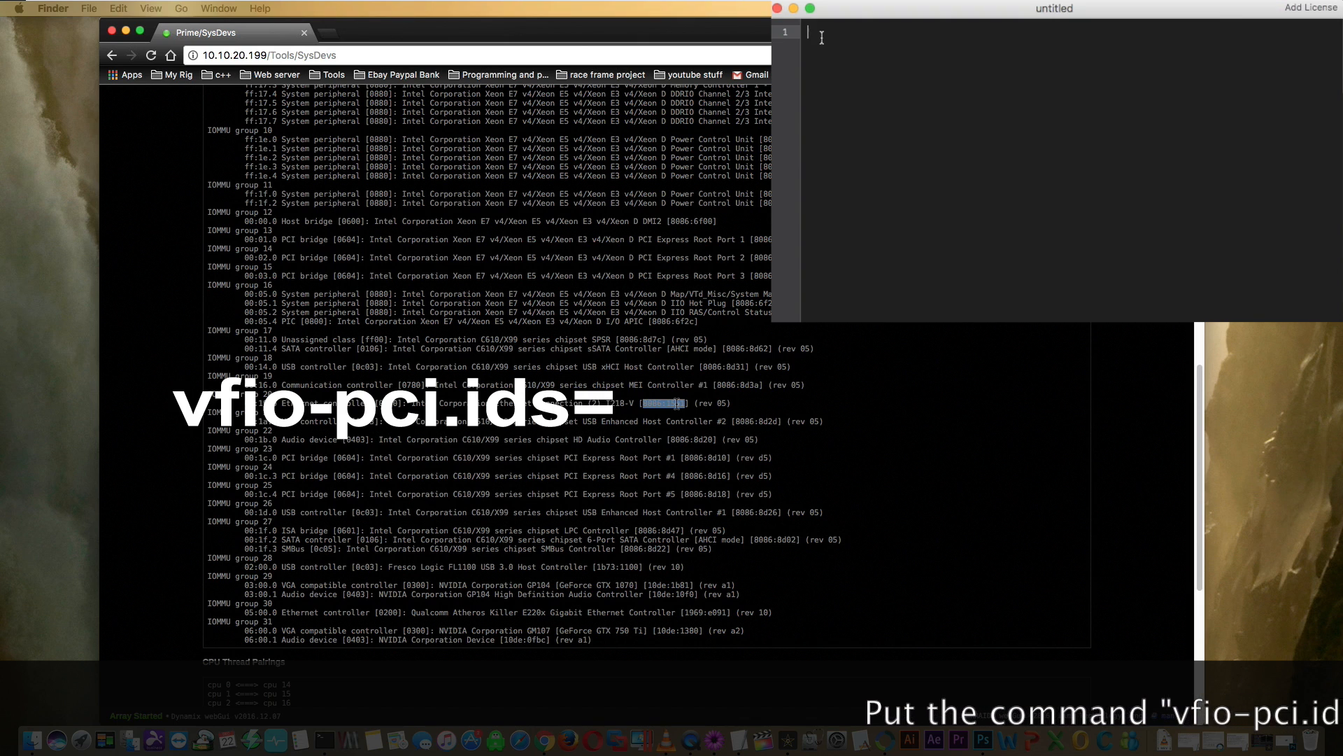
Step: Write "vfio-pci.ids=" followed by the copied device ID on the first line of the untitled text document
type("vfio-pc")
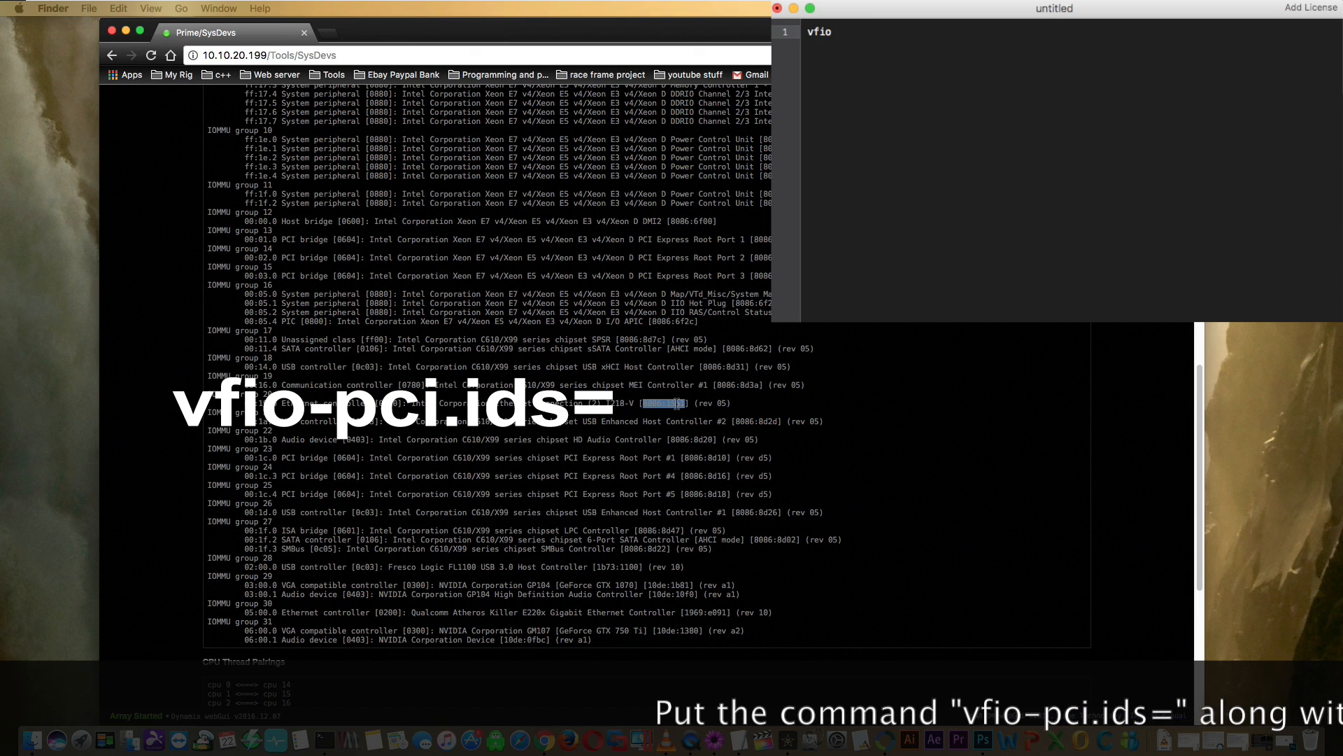
type("i")
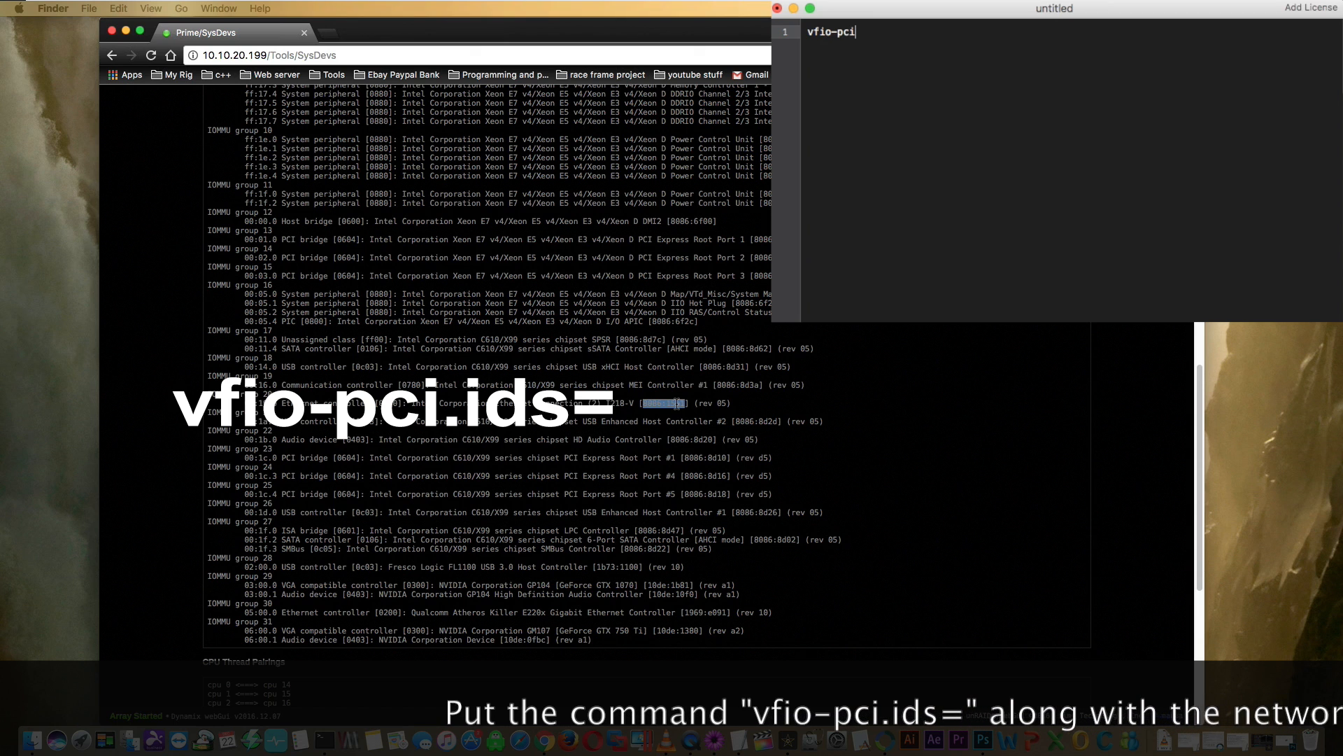
type(".ids=")
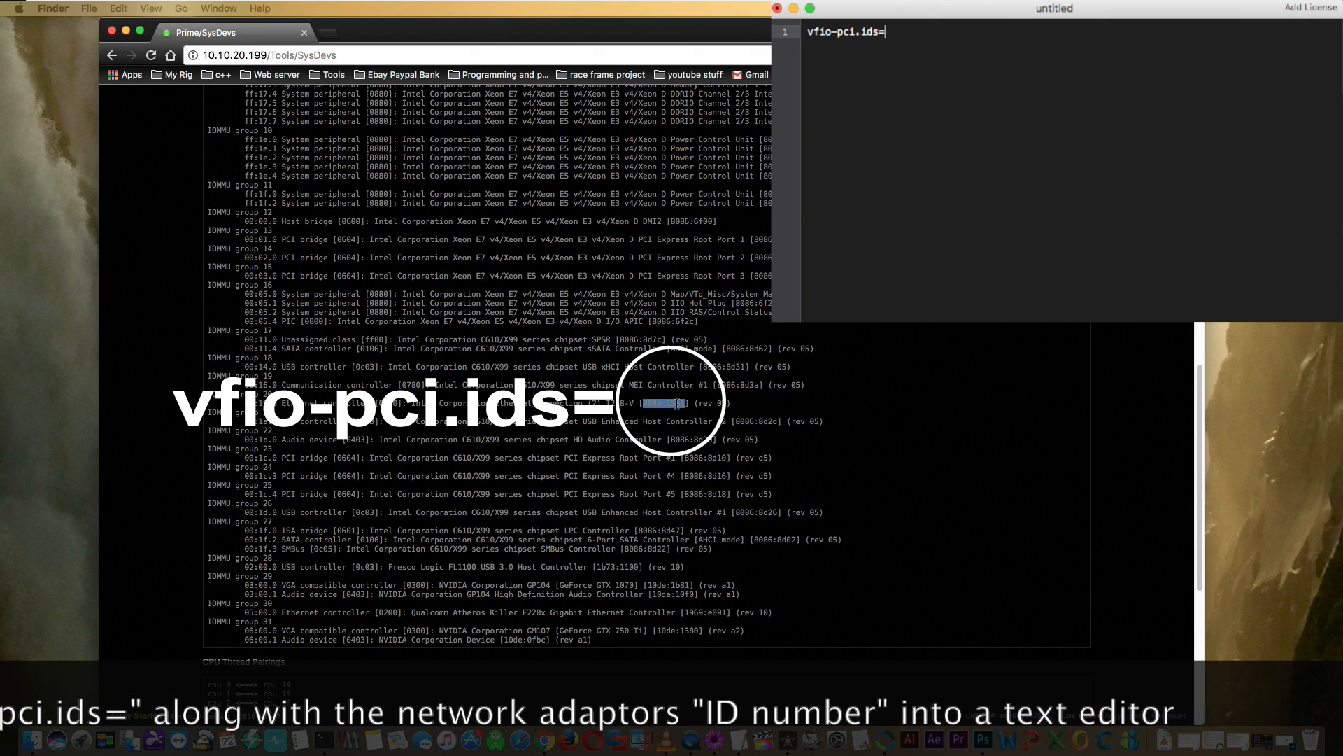
key("super+v")
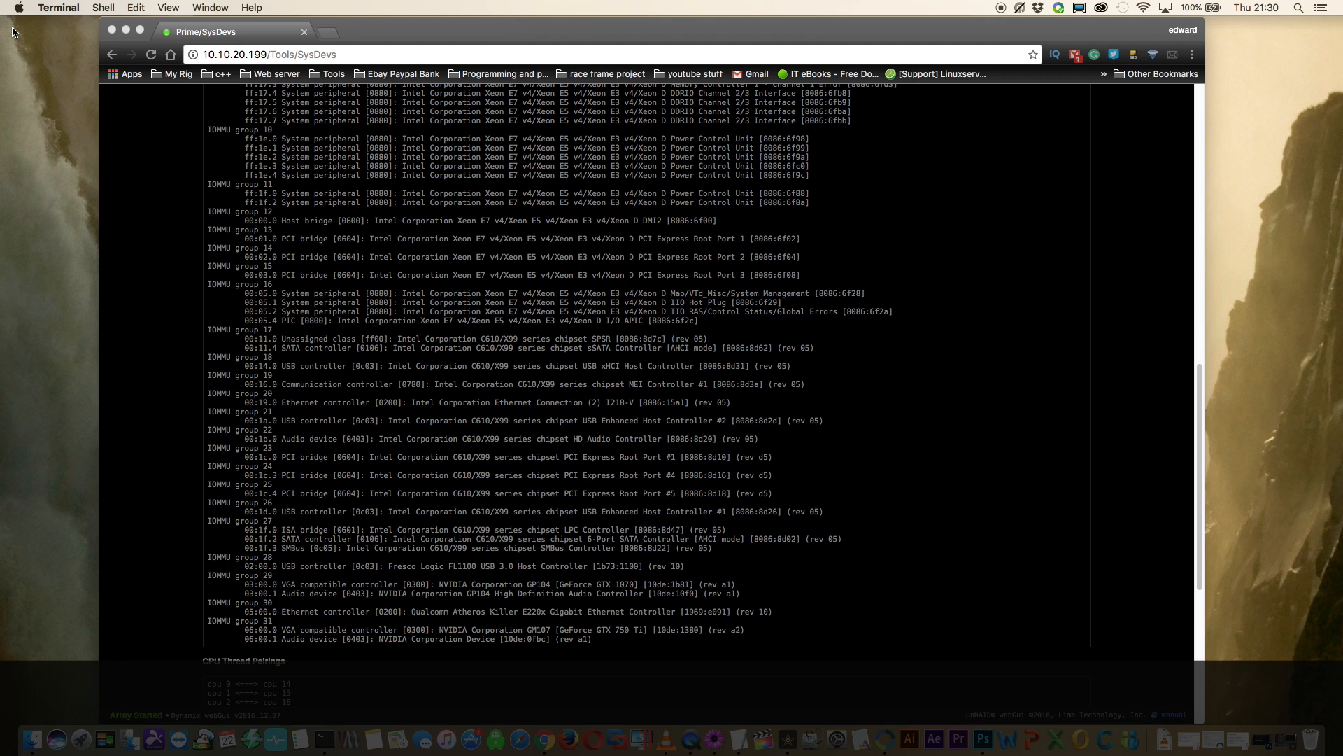
Step: Open a remote SSH connection from Terminal to the discovered server Prime as root and submit the account password
left_click(103, 8)
left_click(133, 66)
left_click(293, 231)
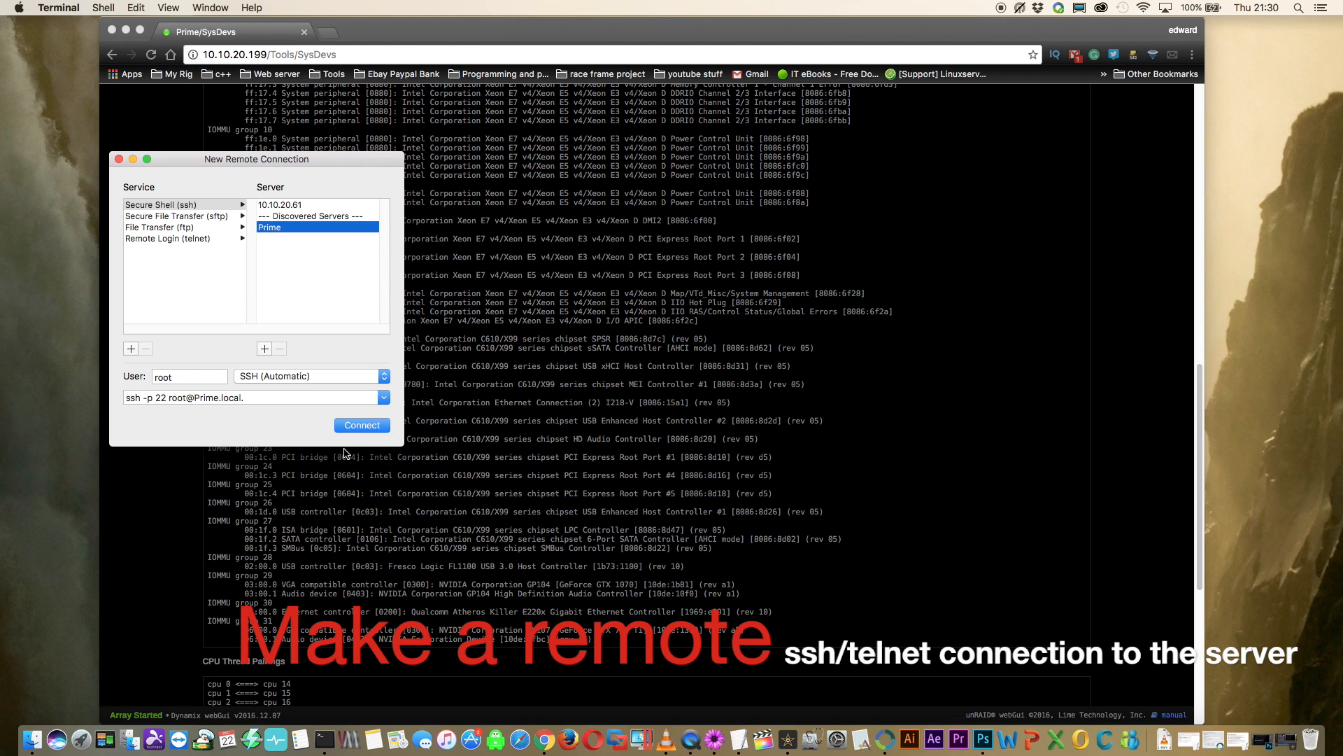
left_click(360, 424)
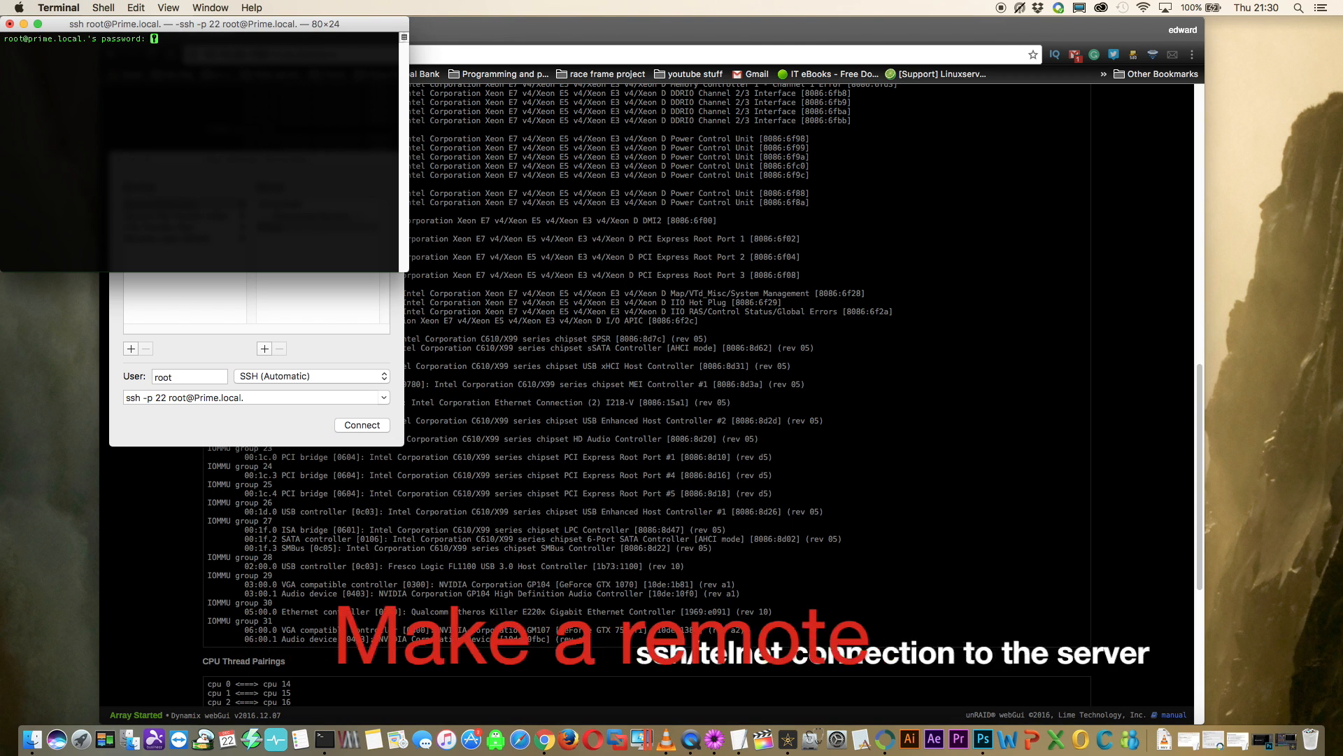
key("Return")
Step: Close the New Remote Connection window, then widen the SSH terminal window and move it clear of the device list
left_click(300, 426)
left_click(119, 158)
left_click_drag(219, 20, 968, 185)
left_click_drag(1157, 438, 1342, 479)
left_click_drag(1148, 191, 1148, 73)
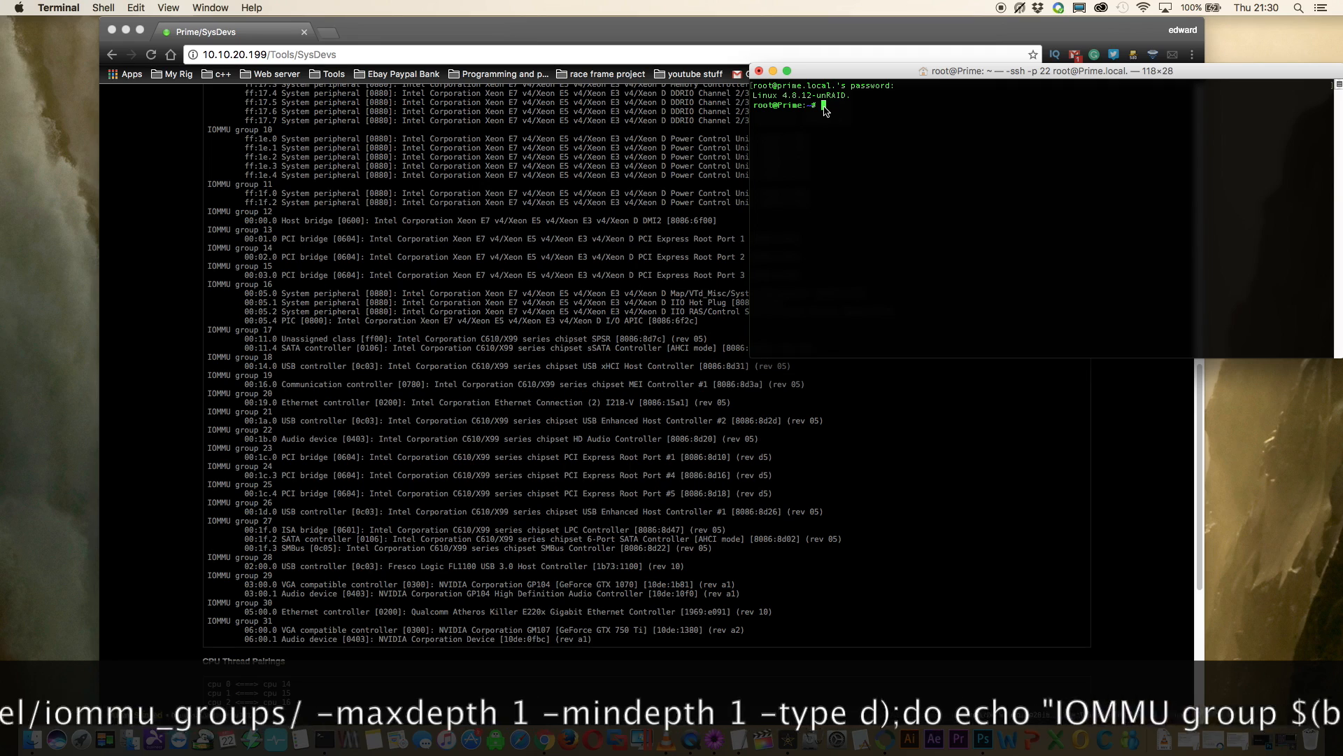
Step: Paste and run the IOMMU group listing script with reset markers in the SSH session, and make the terminal window taller
right_click(825, 109)
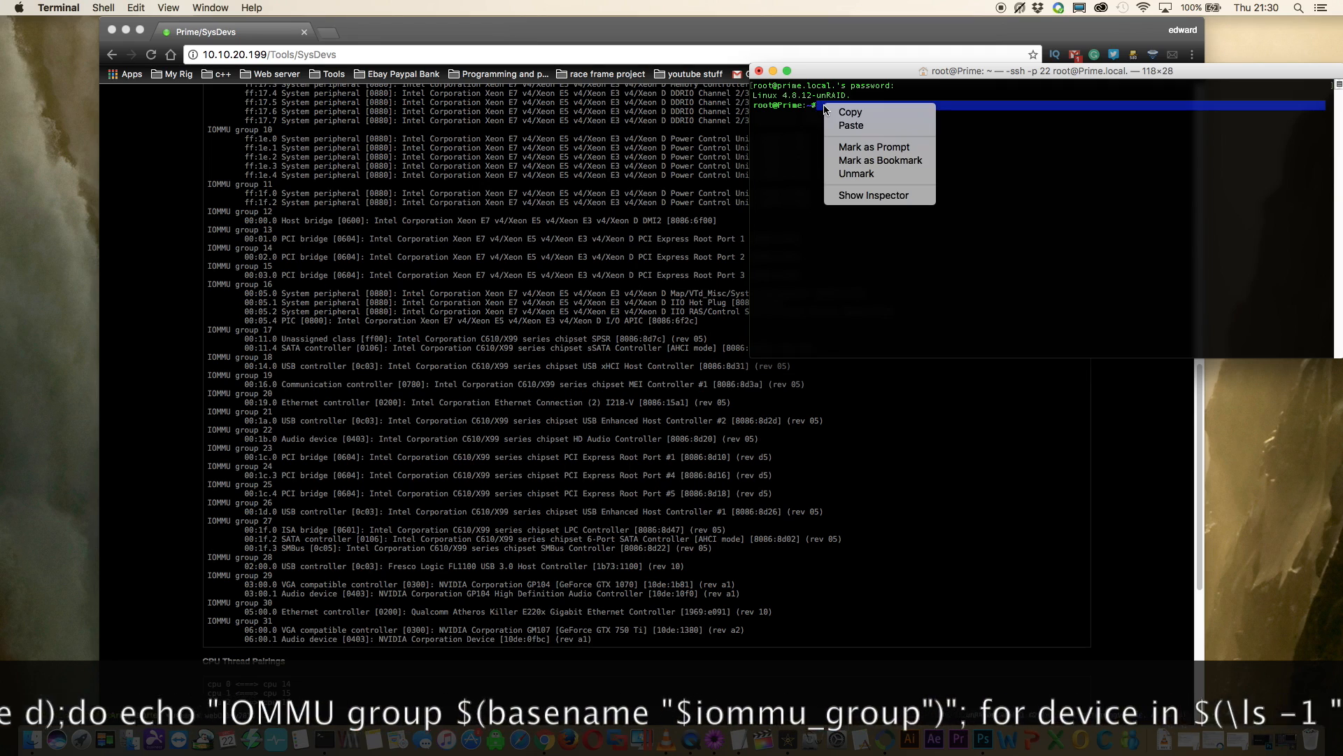
left_click(841, 125)
key("Return")
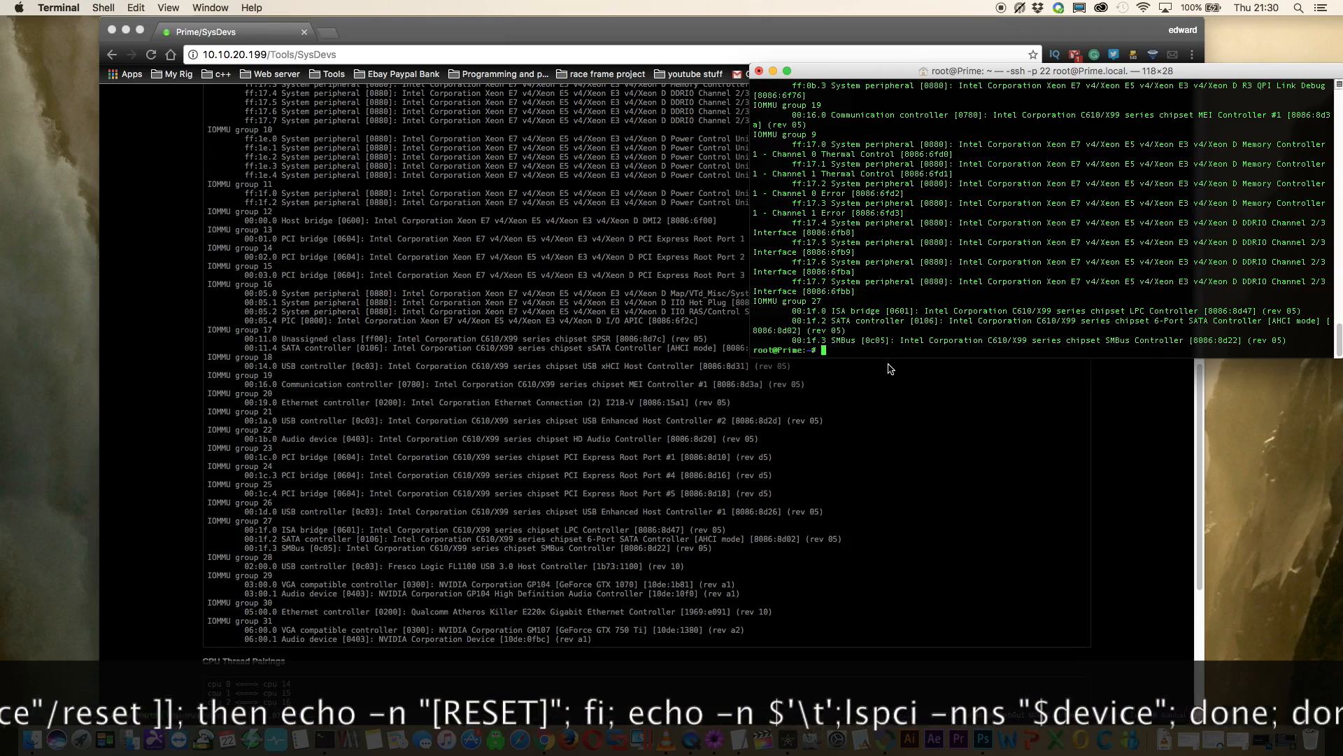
left_click_drag(856, 358, 856, 684)
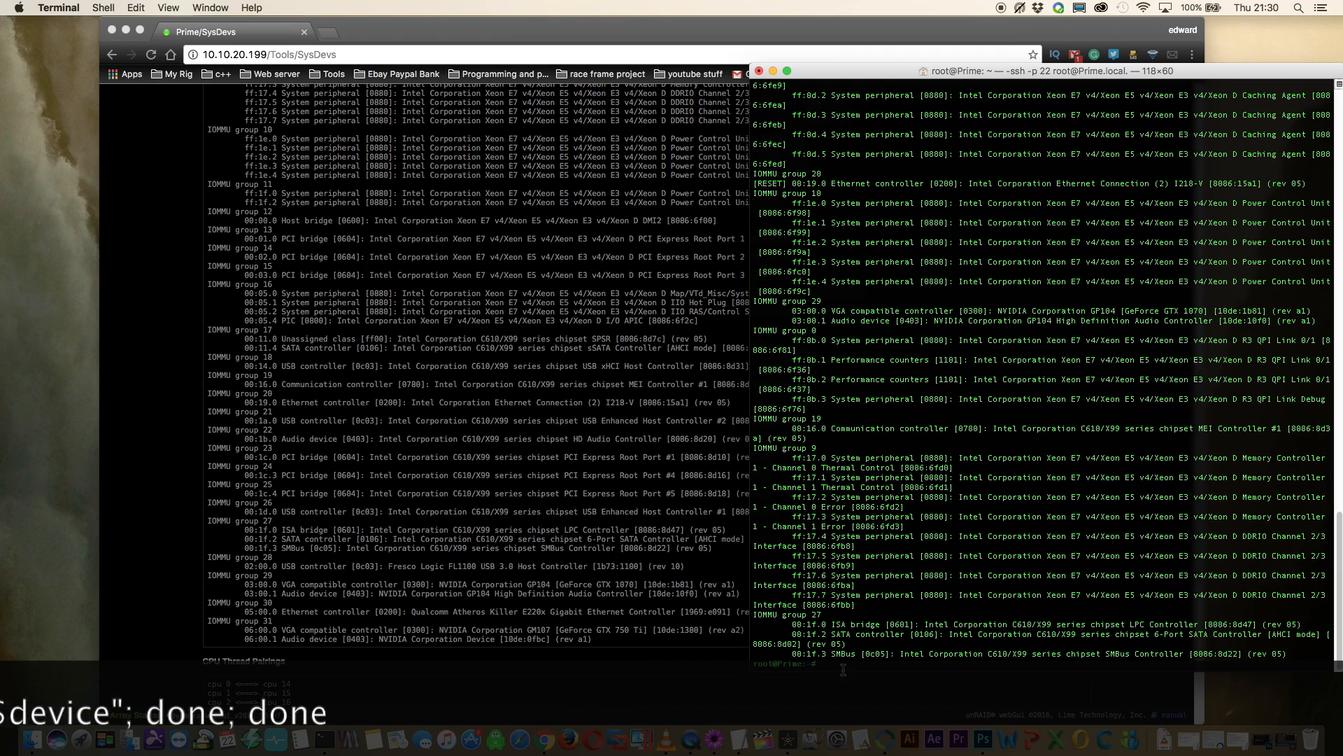
Step: Check the script output for the reset marker on the Intel I218-V controller in IOMMU group 20, and close the terminal
left_click(236, 400)
triple_click(646, 403)
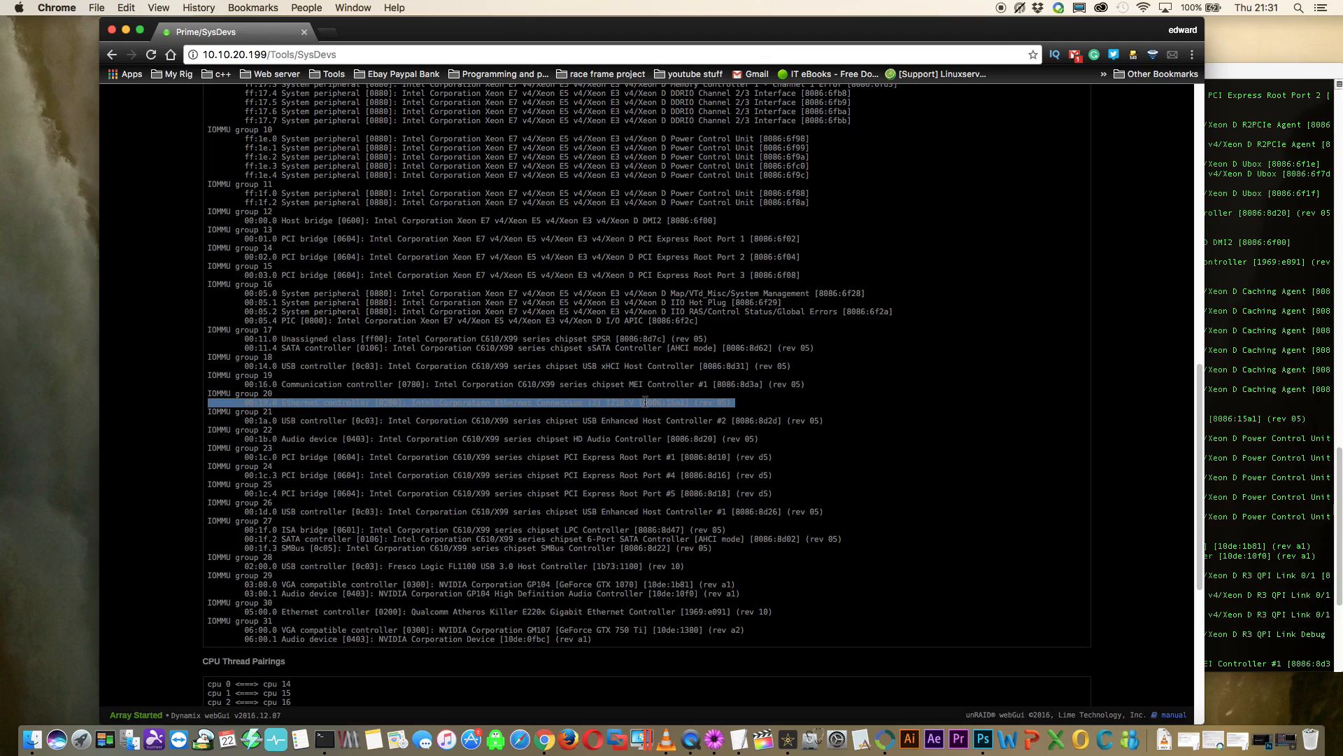
left_click(1242, 355)
scroll(1039, 337, "down", 15)
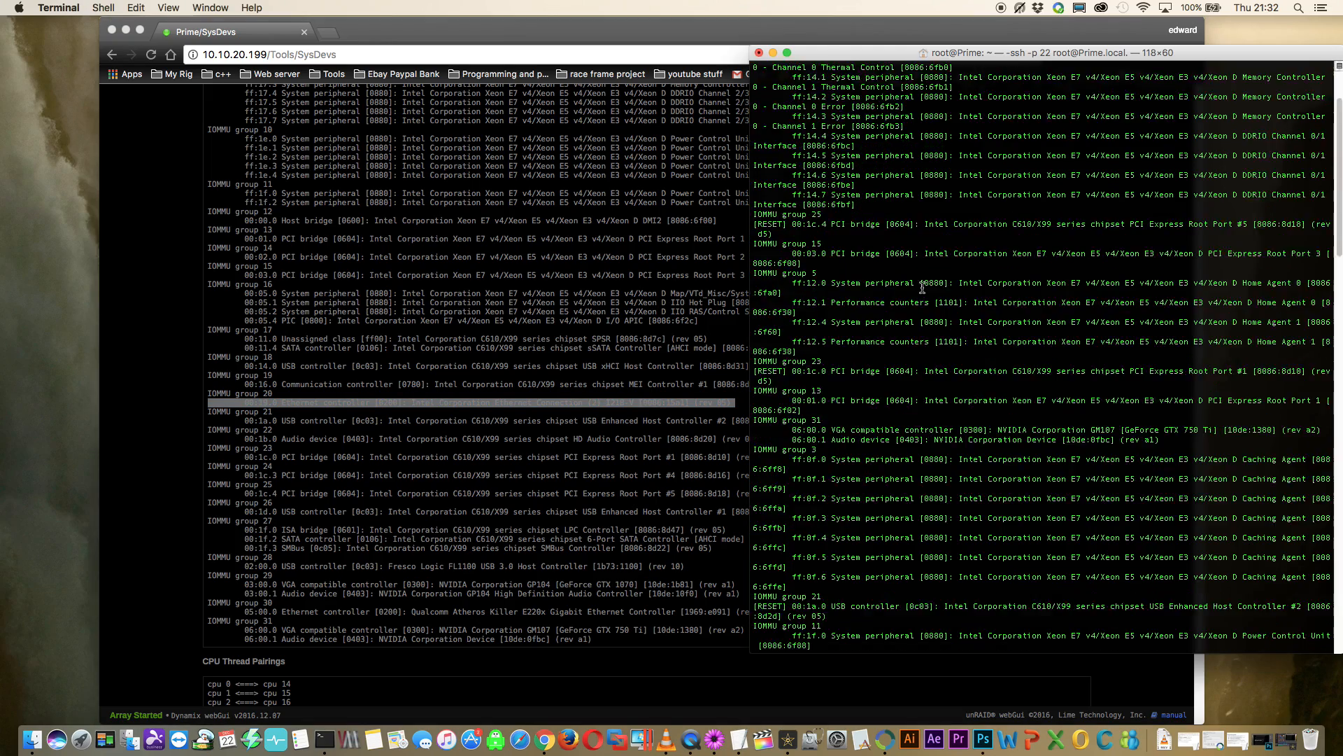
scroll(924, 289, "down", 5)
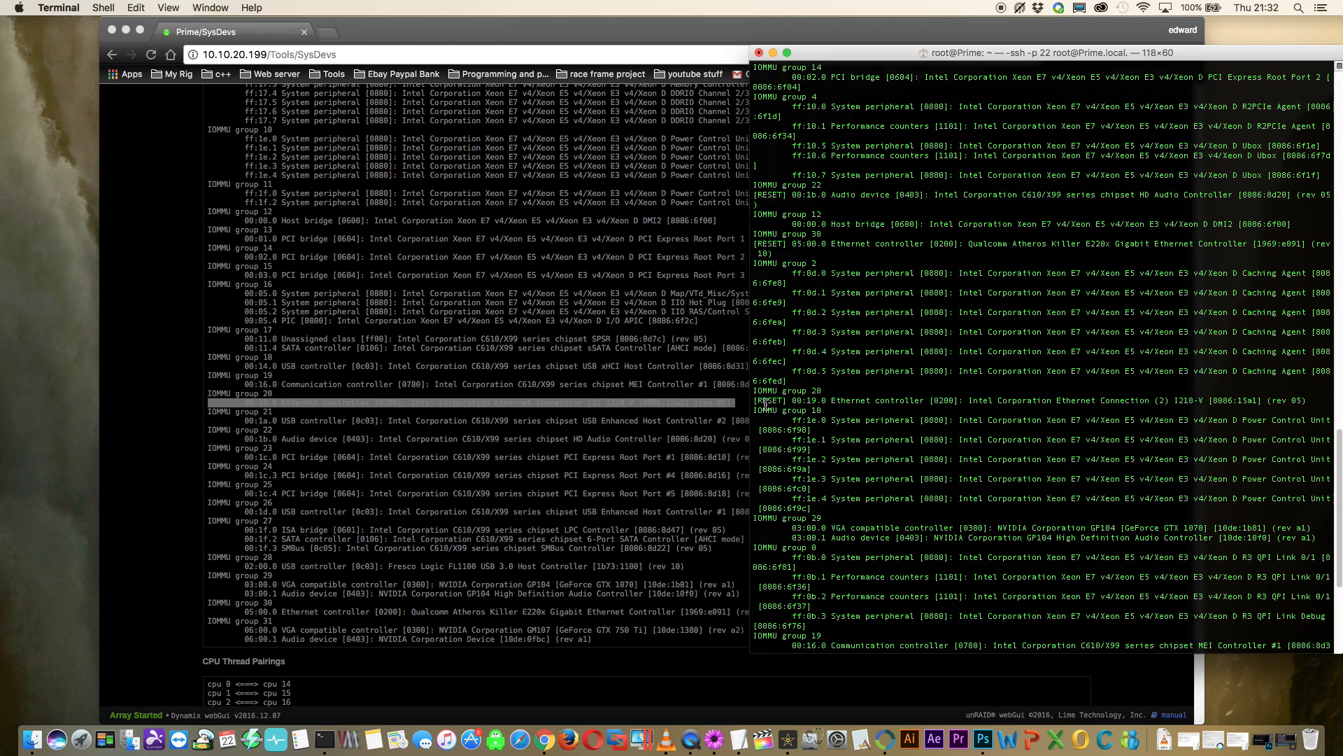
left_click_drag(792, 400, 1312, 401)
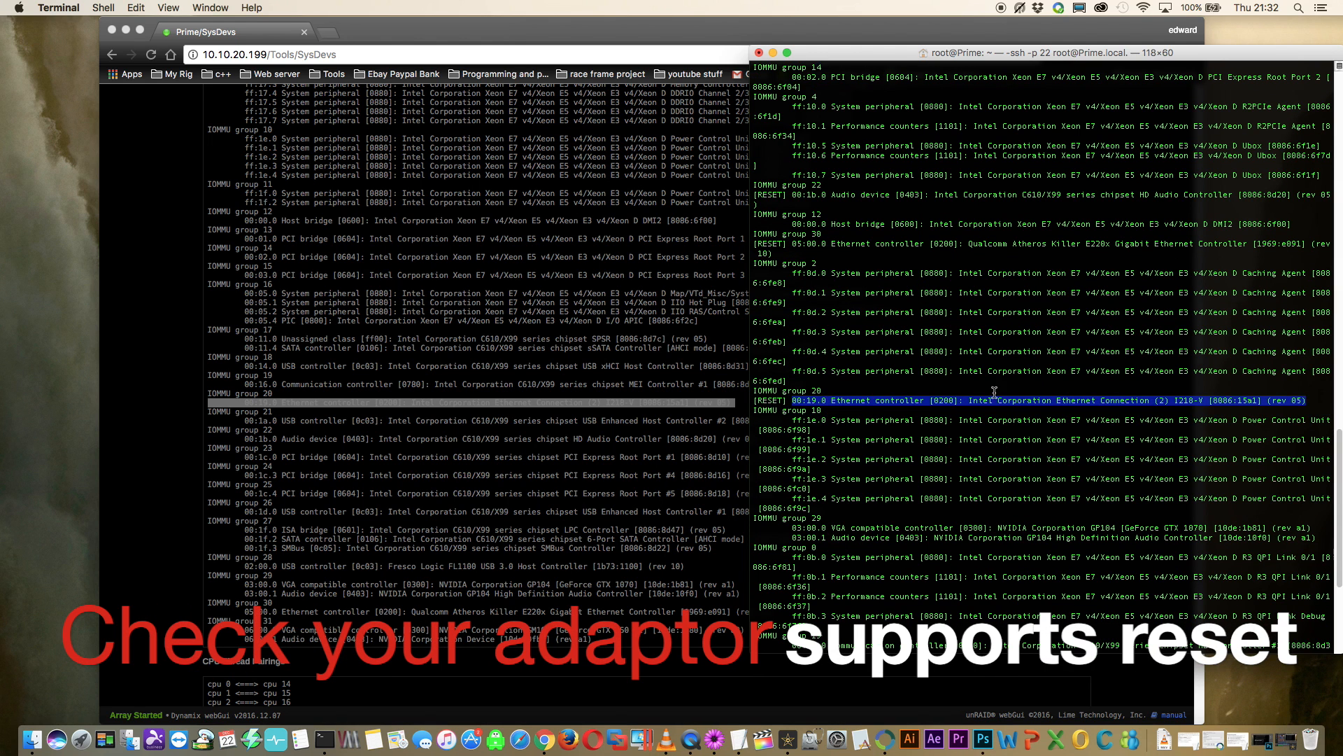
double_click(767, 400)
left_click_drag(786, 403, 759, 401)
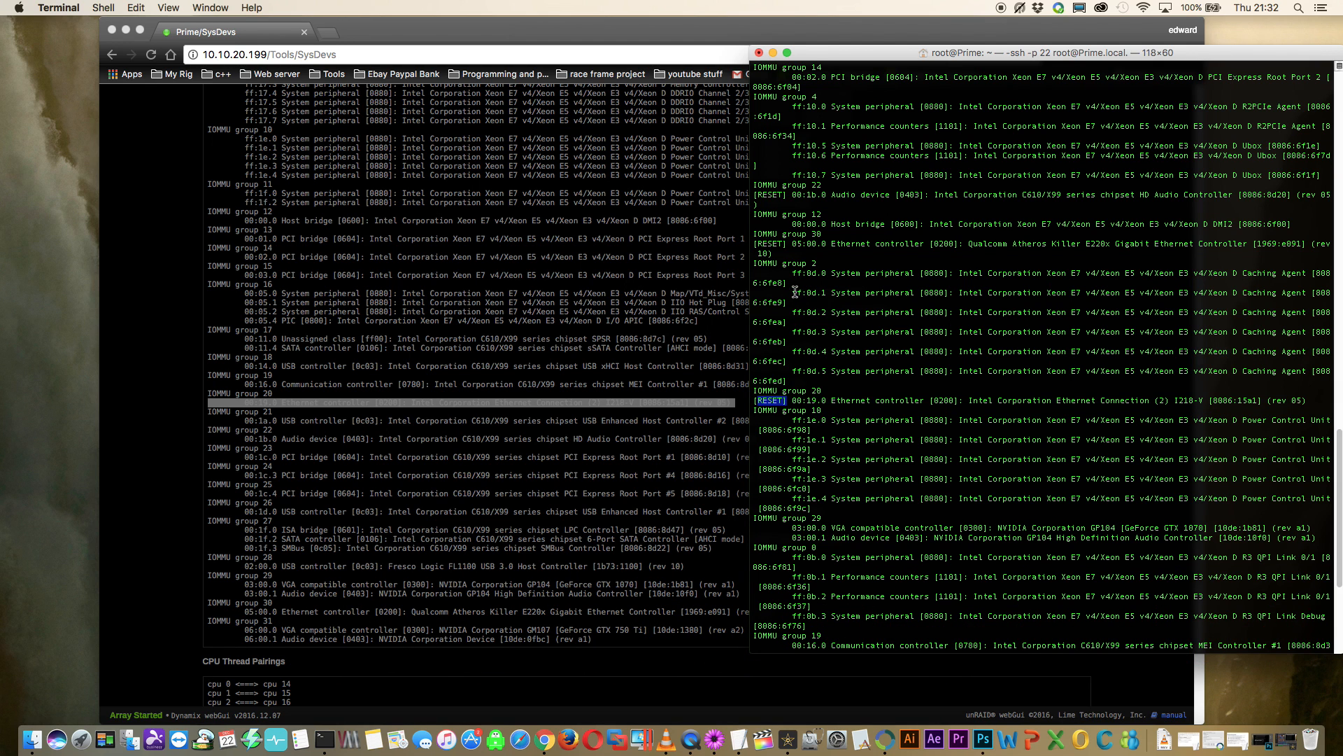
left_click(759, 53)
left_click(1151, 139)
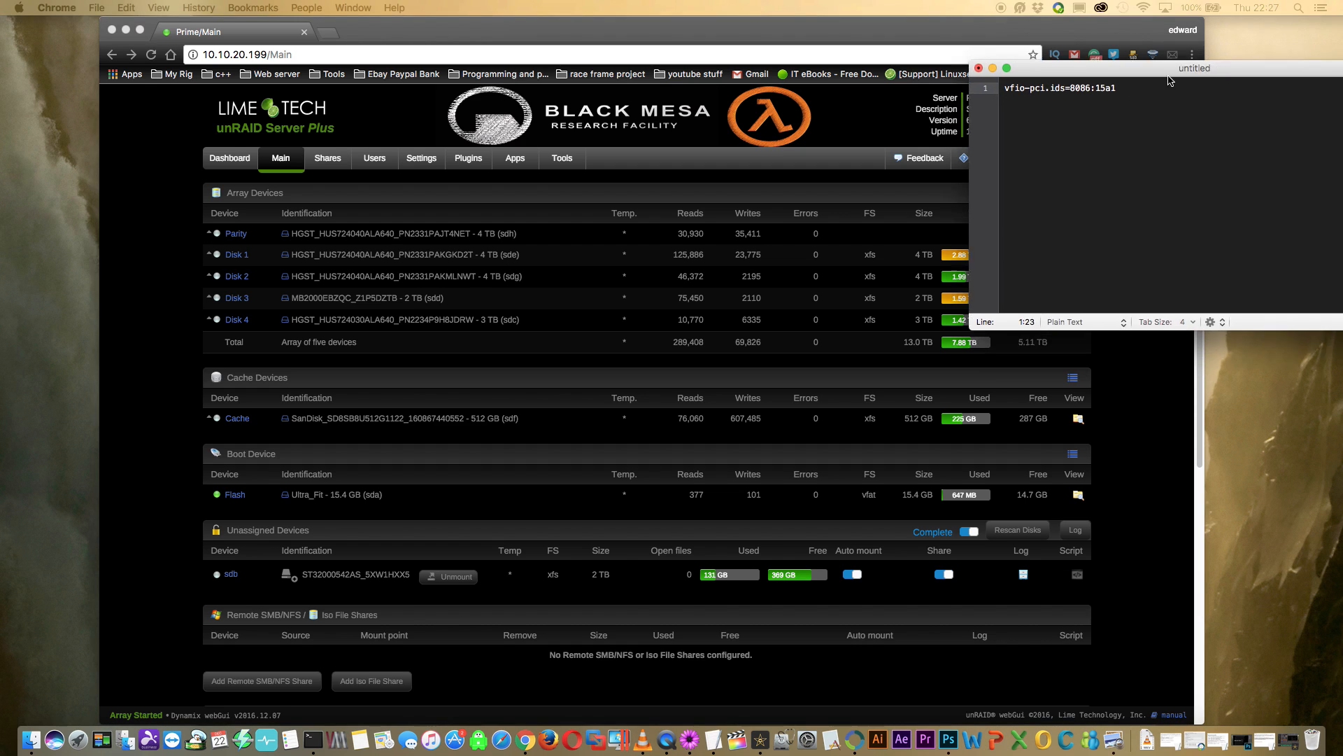
Step: Copy the line vfio-pci.ids=8086:15a1 from the untitled TextMate note, and minimise the note window
left_click_drag(1170, 79, 1072, 102)
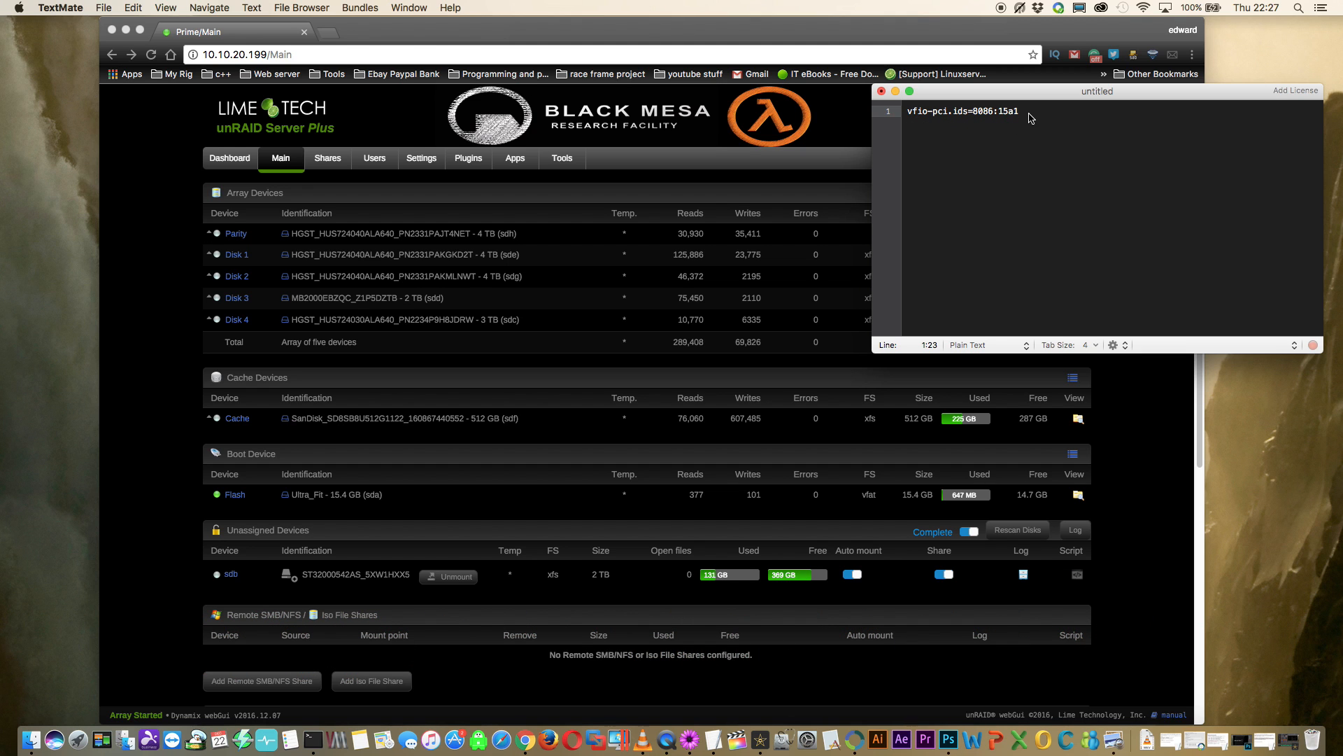
left_click_drag(1027, 116, 908, 112)
right_click(916, 110)
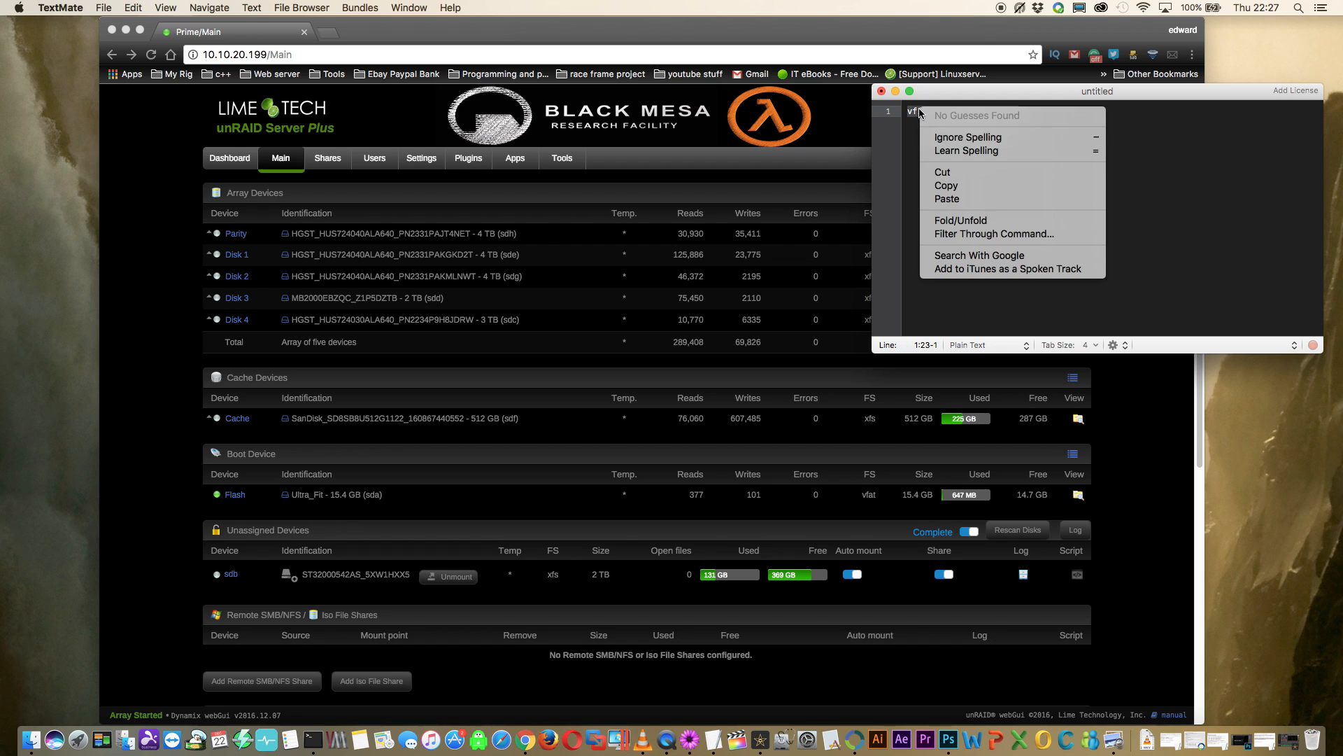
left_click(955, 188)
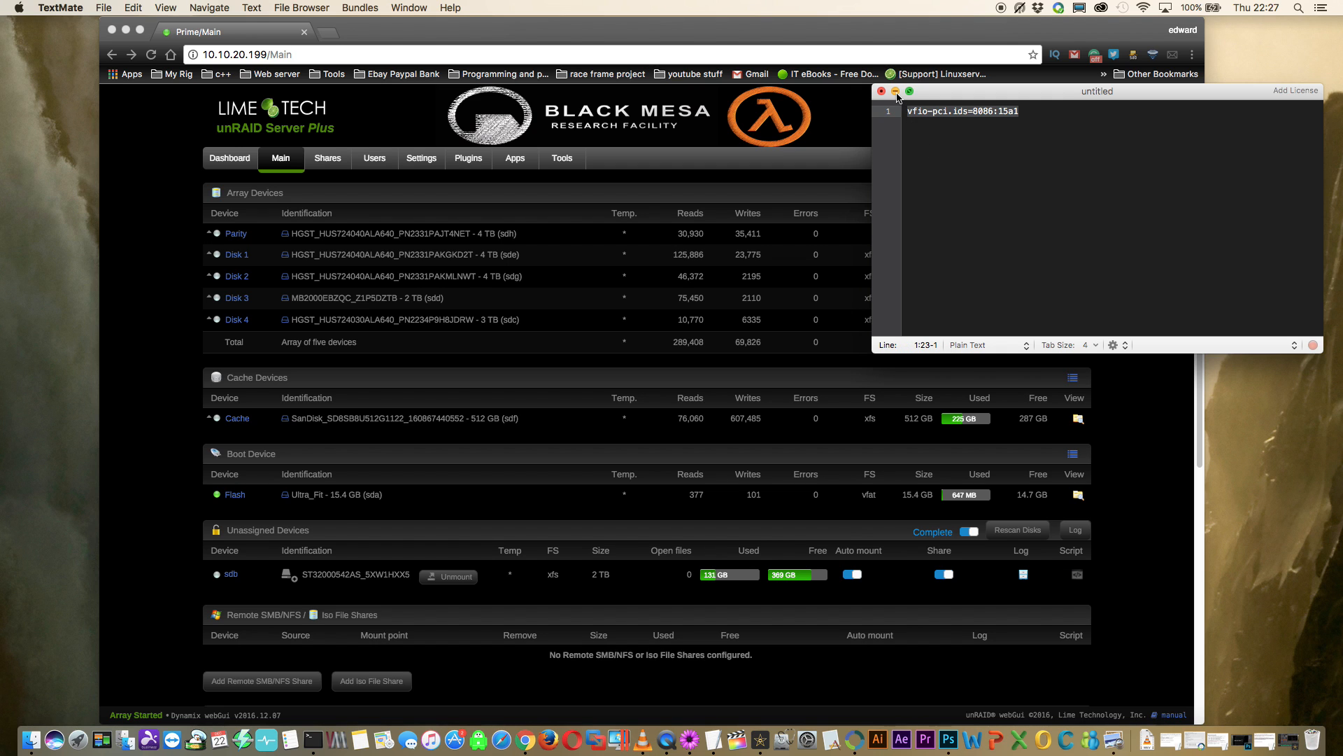
left_click(897, 94)
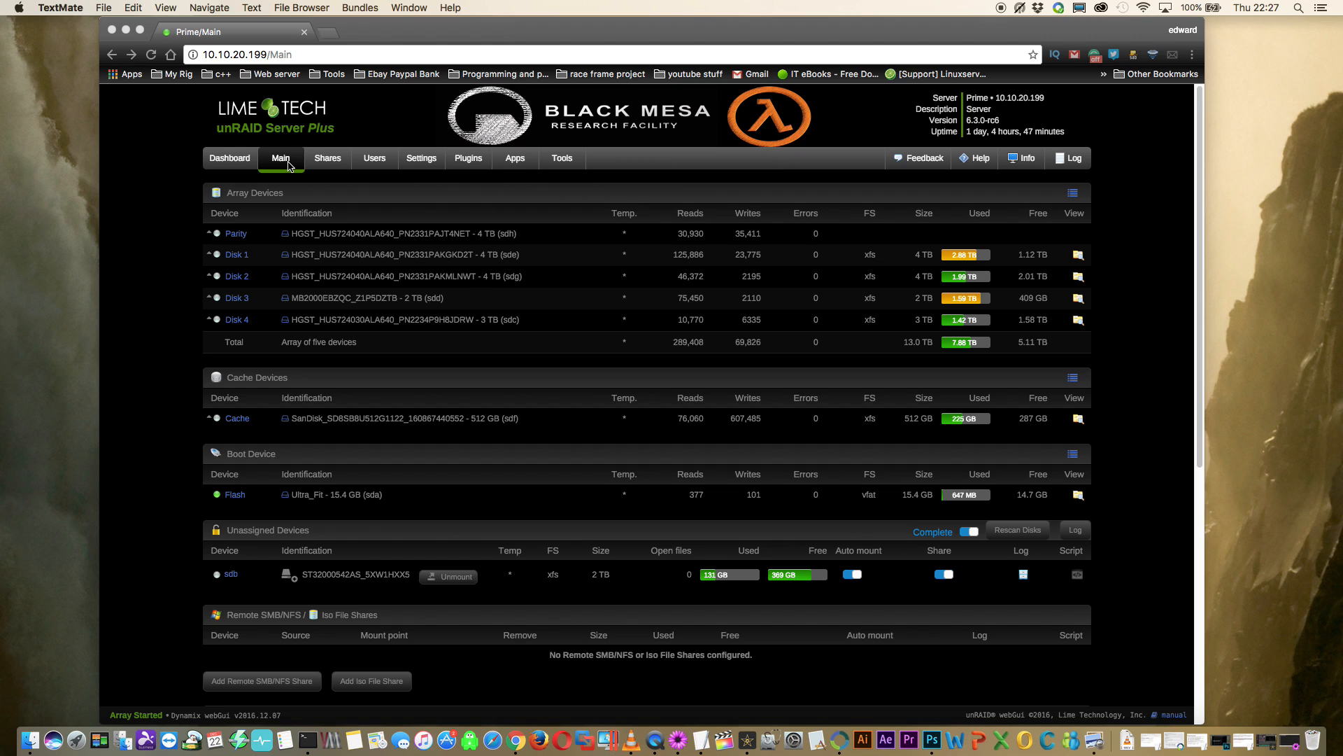
Step: In the Flash device's Syslinux configuration, insert vfio-pci.ids=8086:15a1 before initrd=/bzroot on the unRAID OS append line, and apply the change
left_click(235, 494)
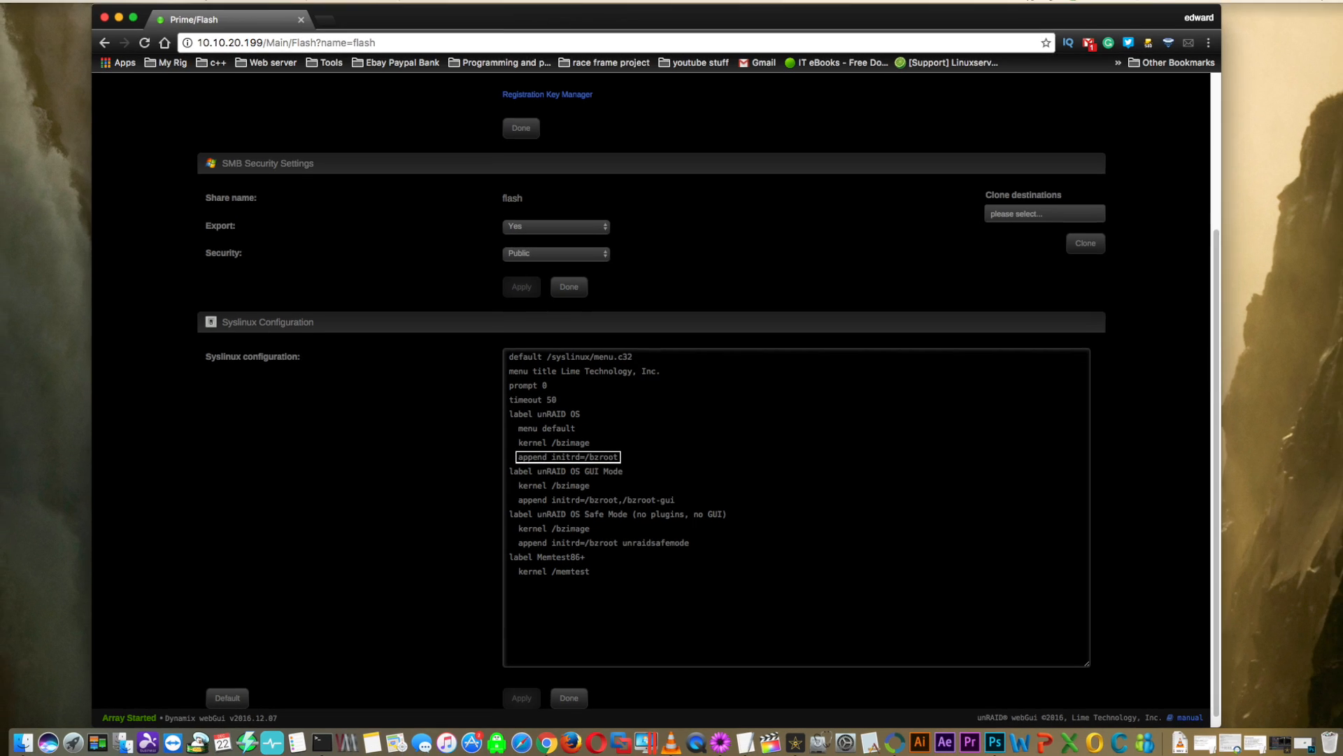
left_click(548, 463)
key("super+v")
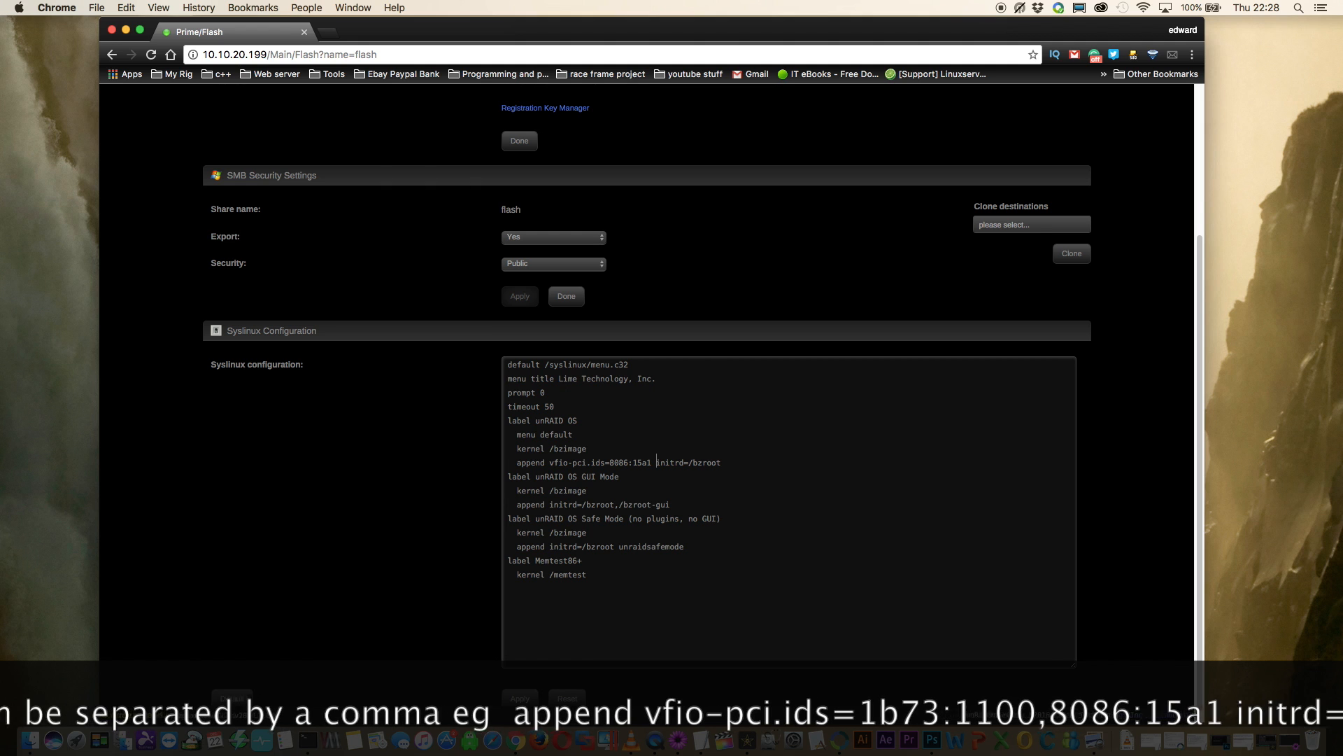
left_click(651, 464)
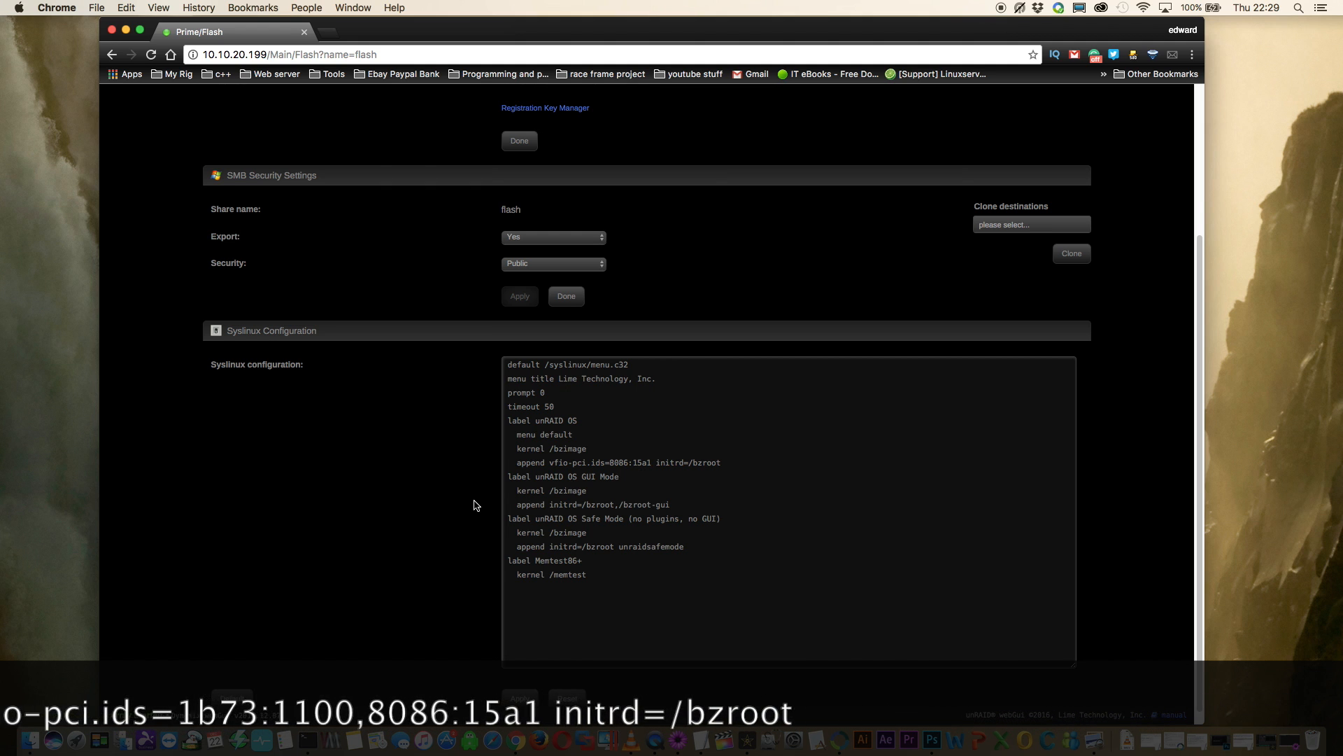
scroll(504, 497, "down", 1)
left_click(516, 686)
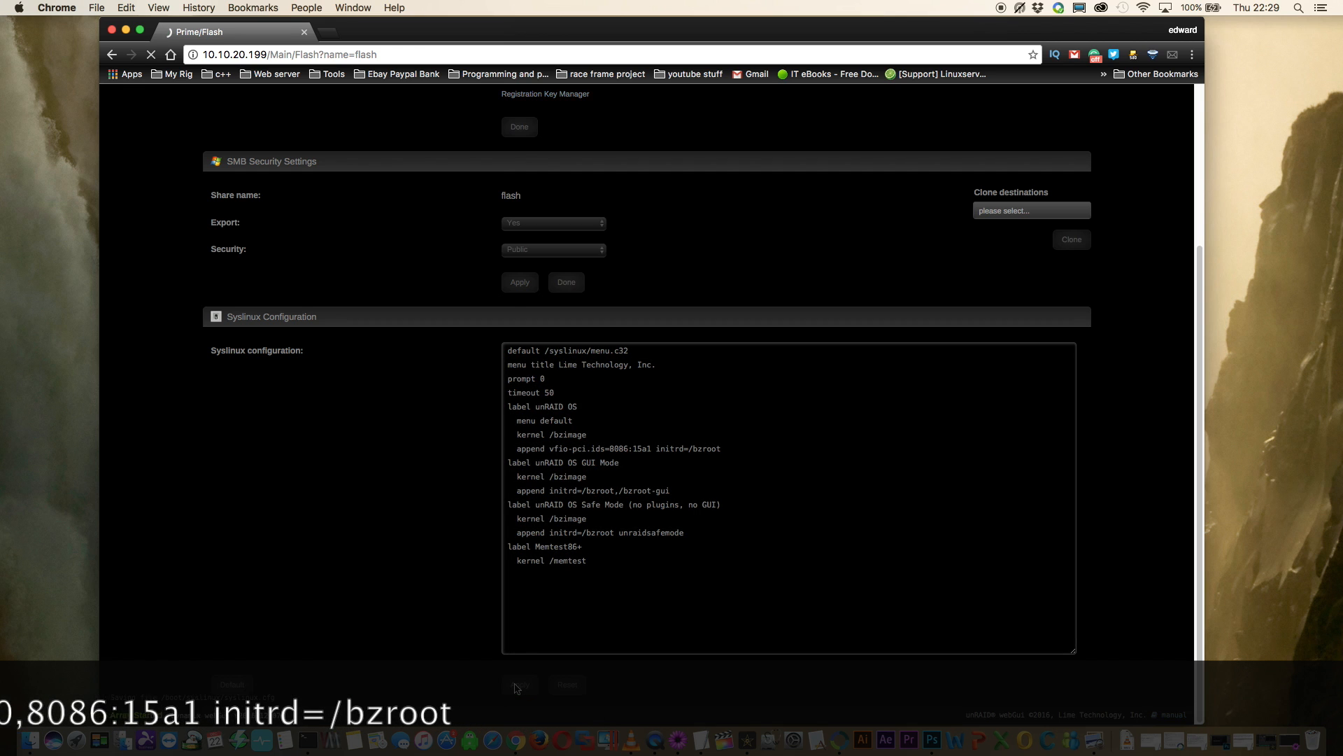
left_click(567, 684)
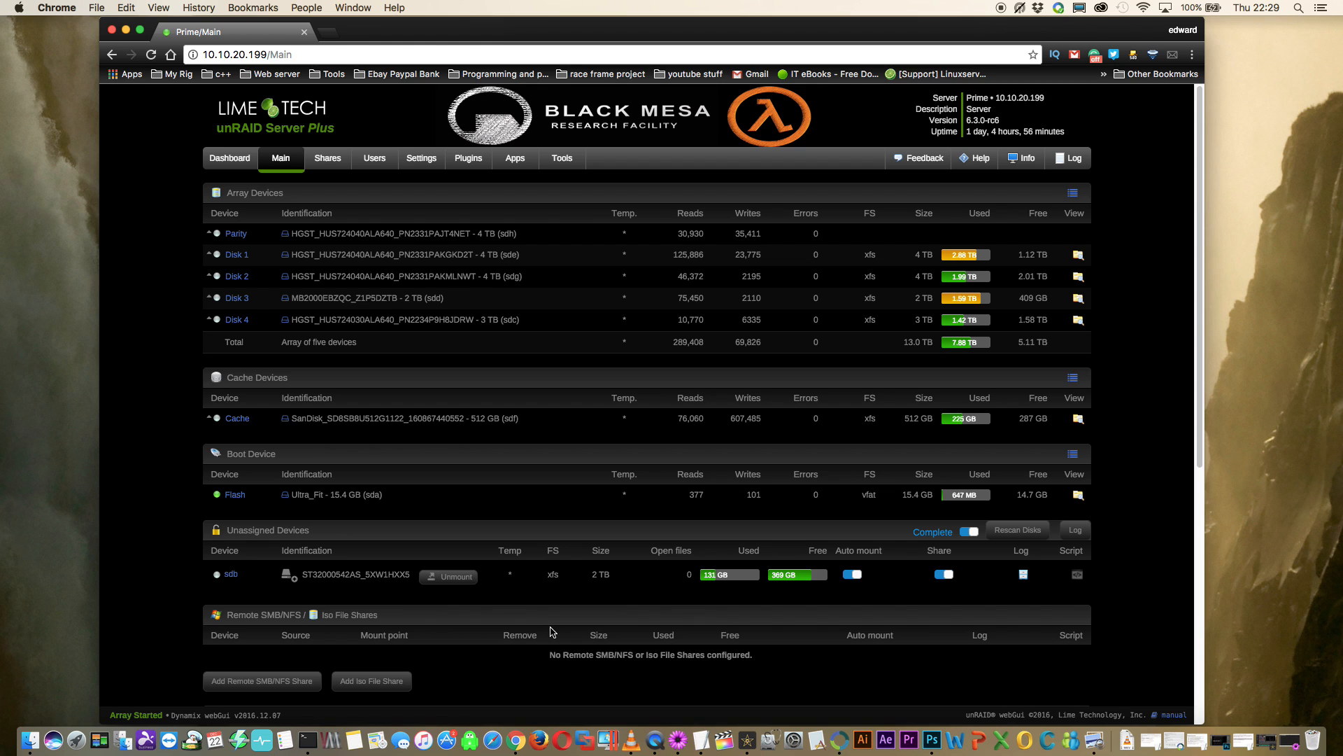
Step: Reboot the unRAID server from the array operations and confirm the restart
scroll(564, 483, "down", 6)
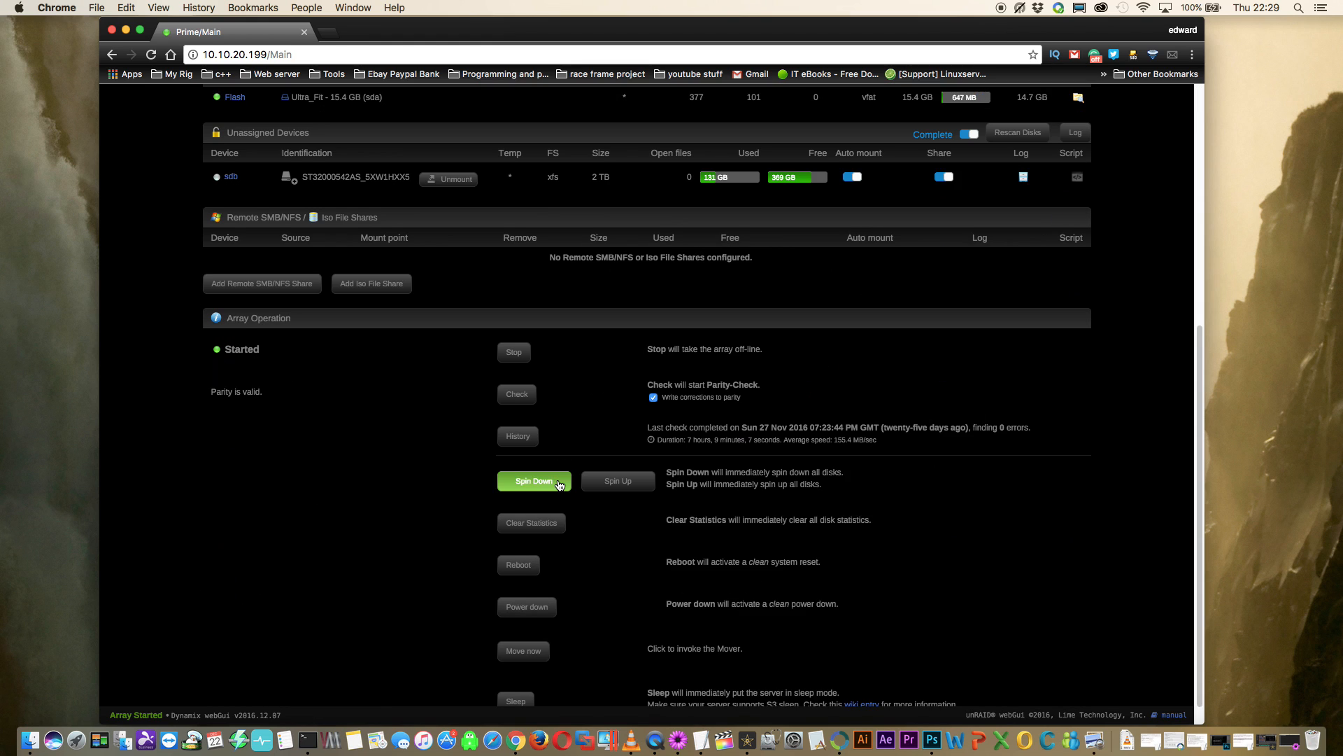
left_click(524, 549)
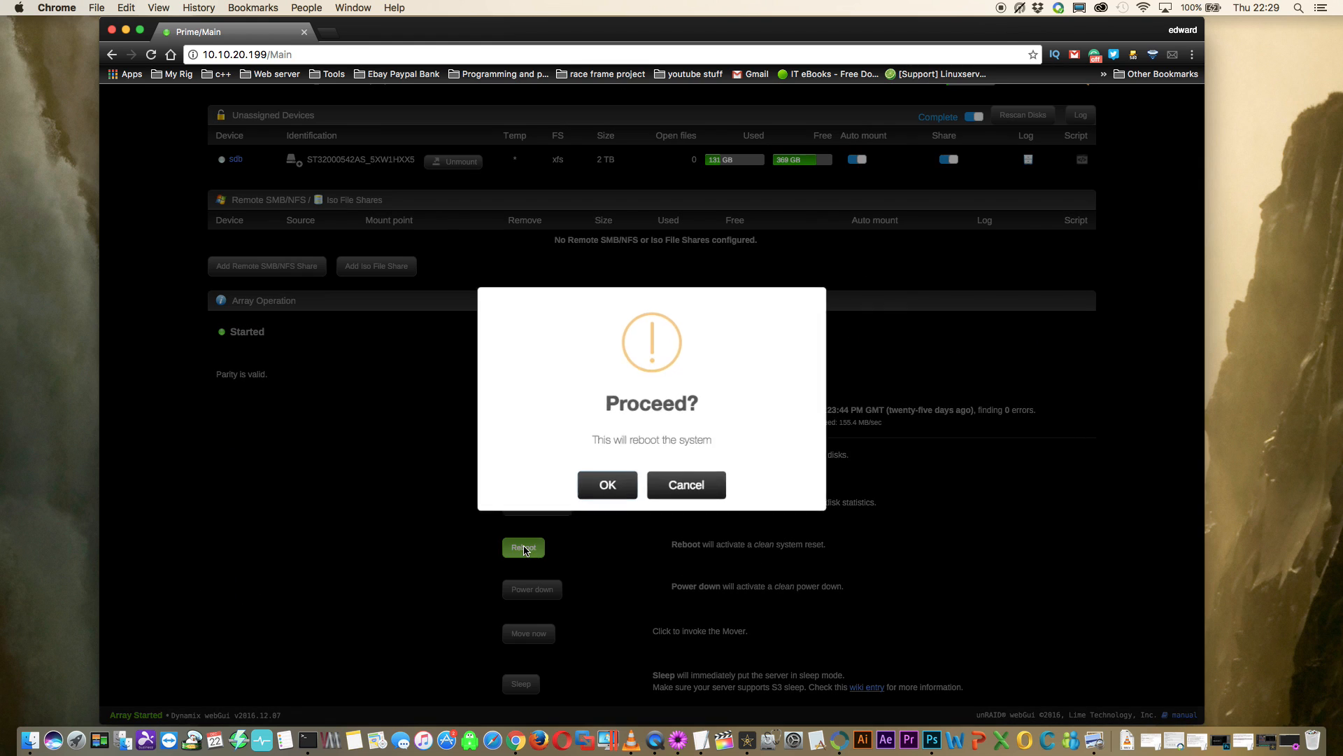
left_click(599, 488)
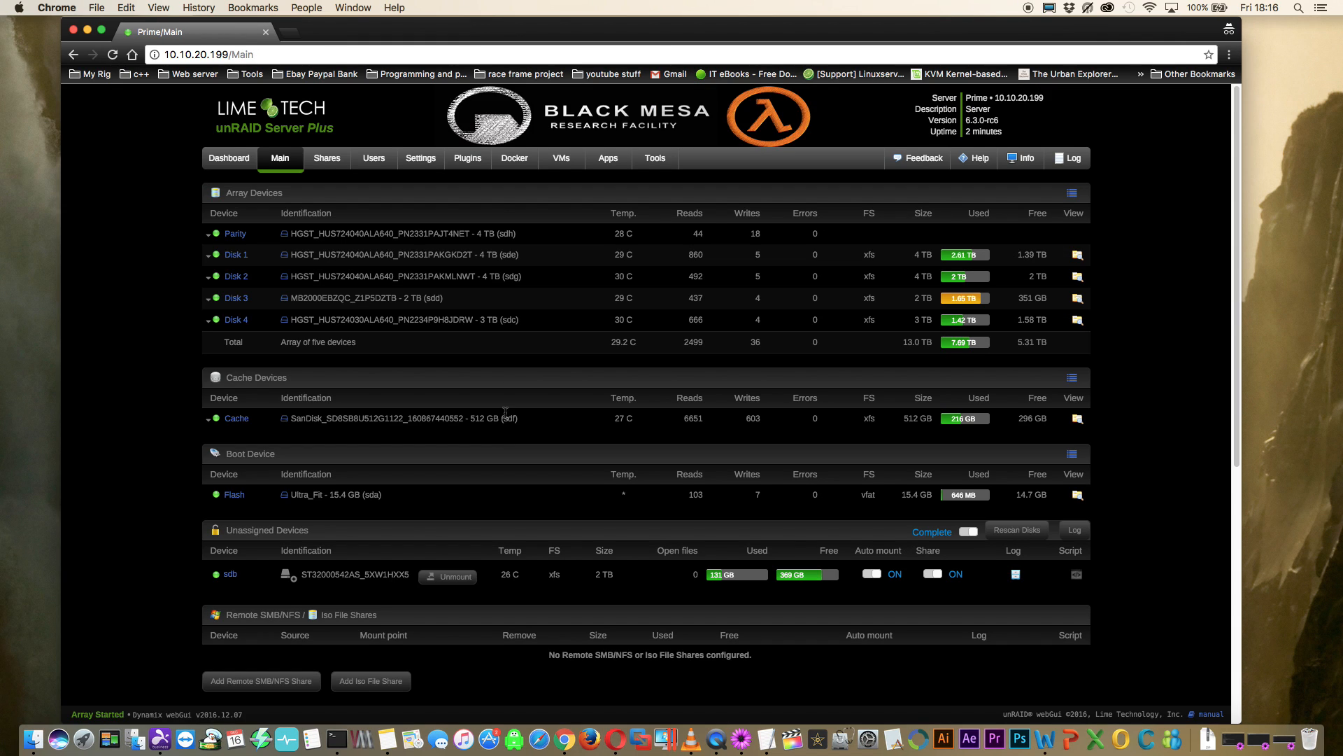
Step: Check the unRAID network settings to see which Ethernet interfaces the server still lists
left_click(422, 168)
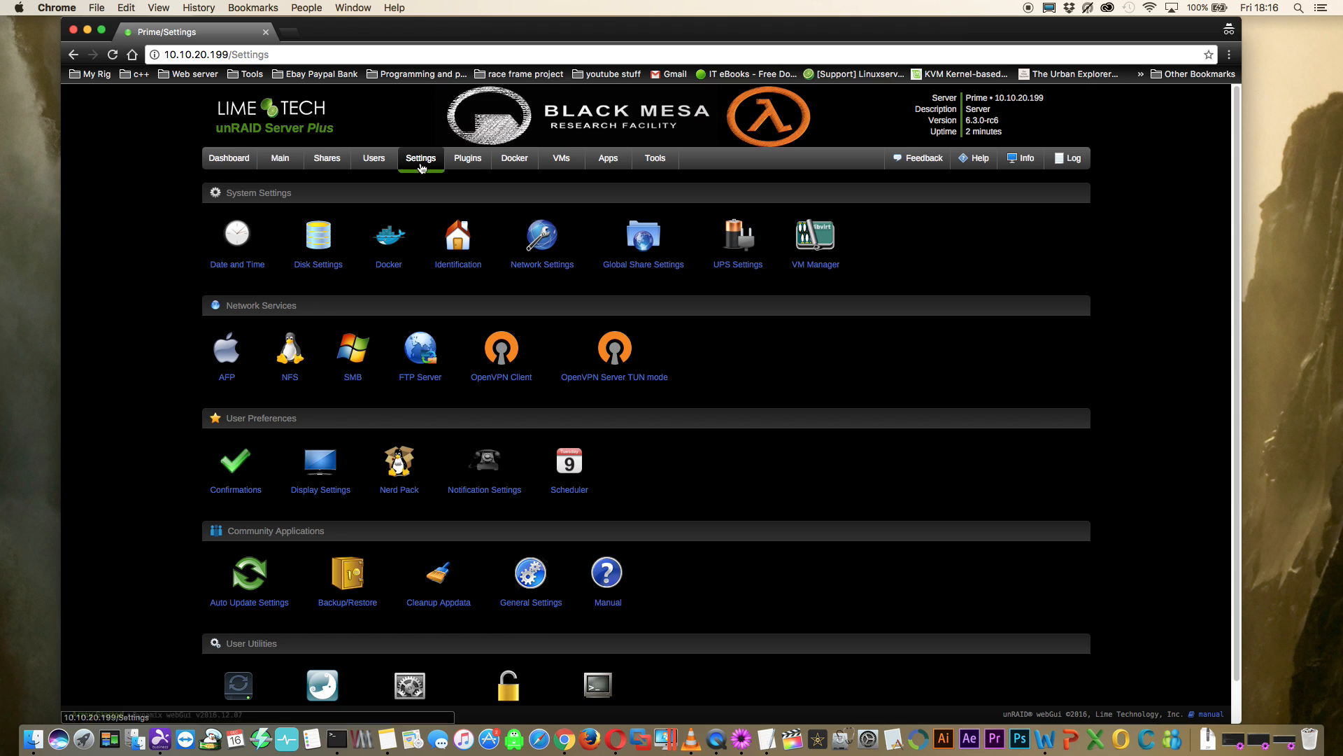
left_click(531, 271)
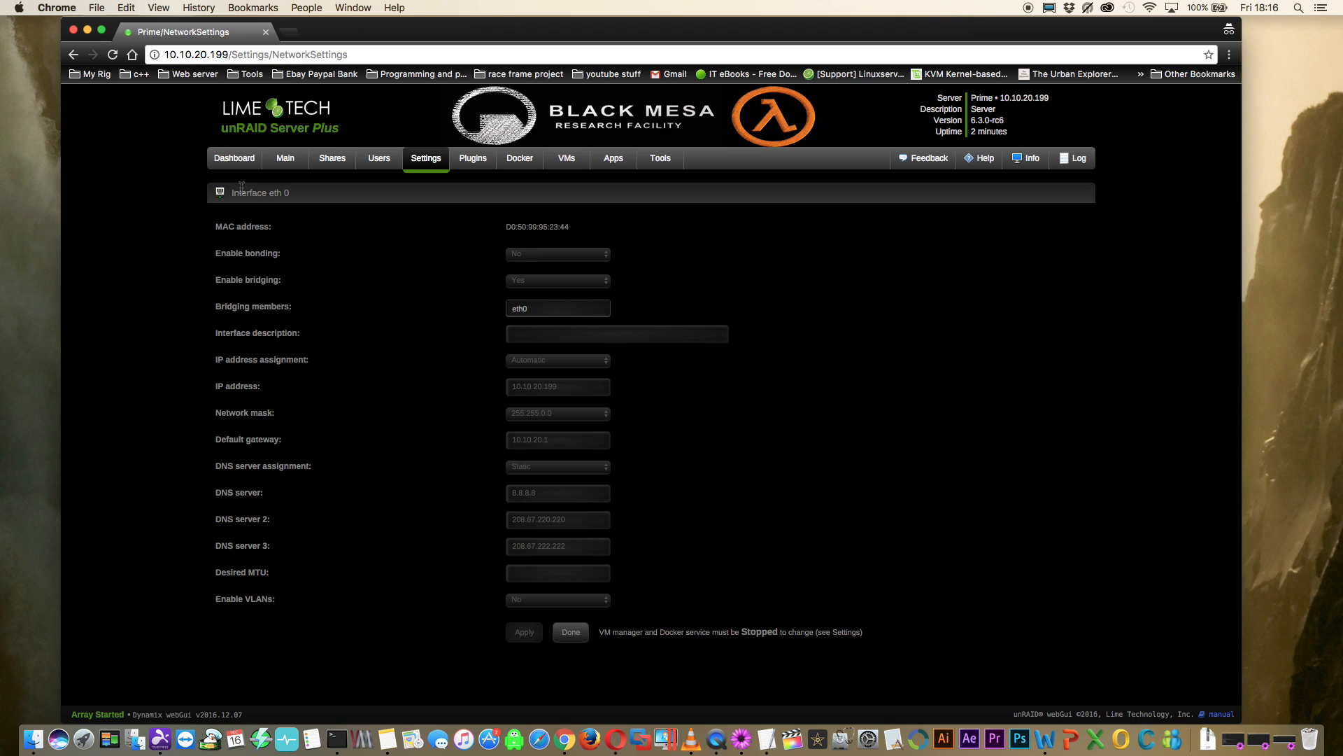
left_click_drag(245, 194, 318, 198)
left_click(320, 201)
Step: Assign the Intel I218-V Ethernet controller to the Windows 10 gamer 1 msi 1070 VM, save it, and start the VM
left_click(570, 168)
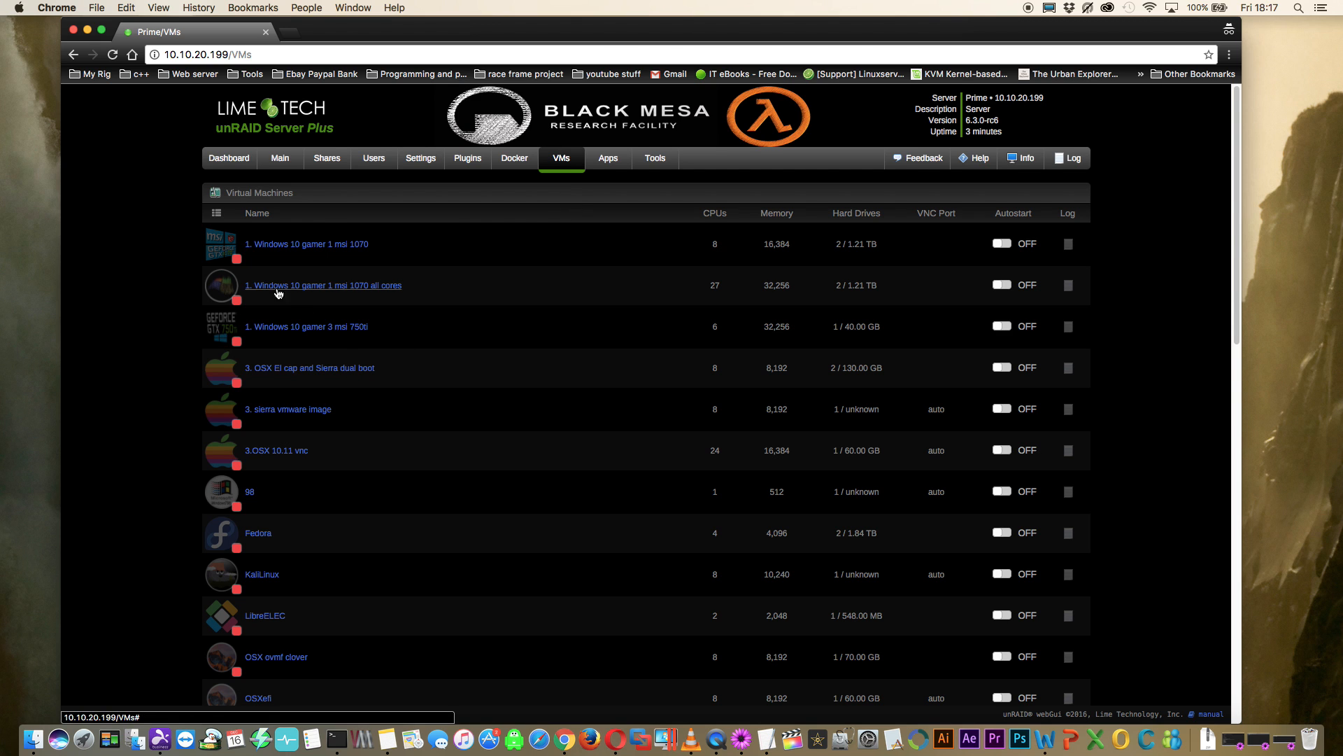
left_click(221, 247)
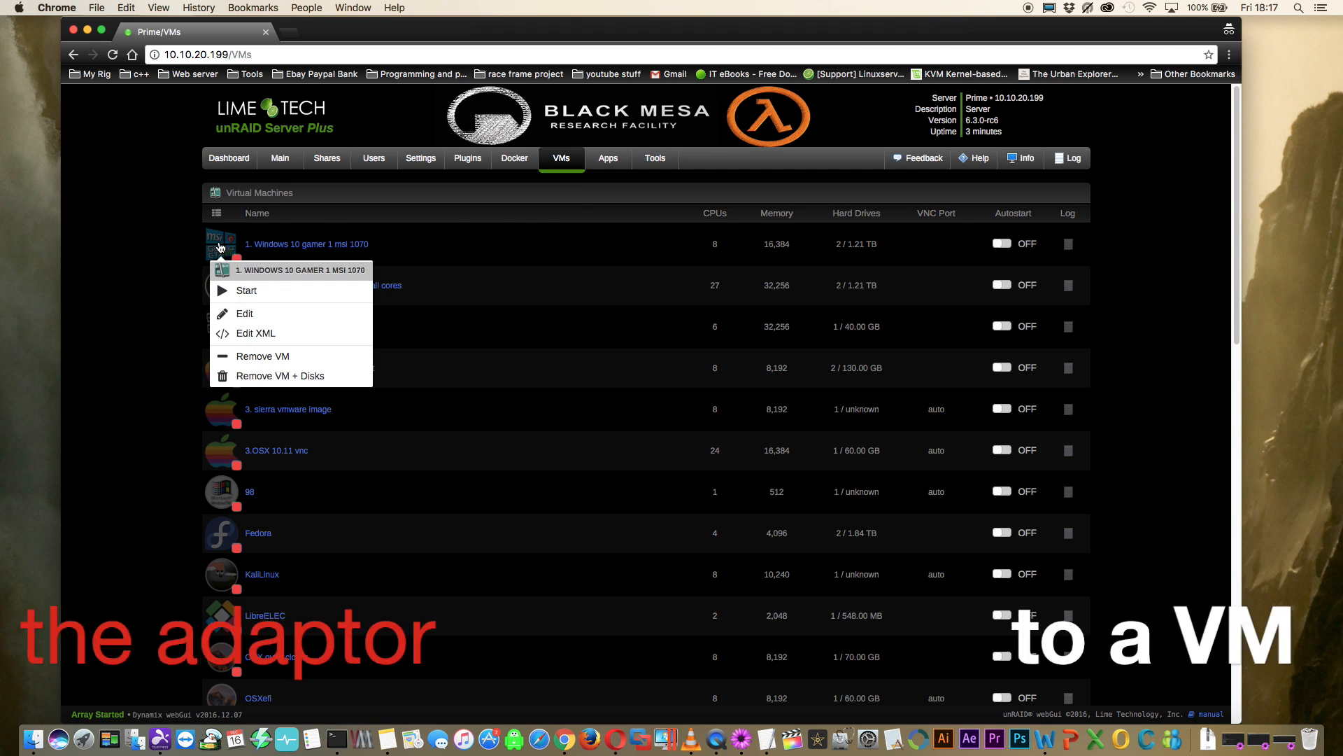
left_click(244, 314)
scroll(244, 575, "down", 10)
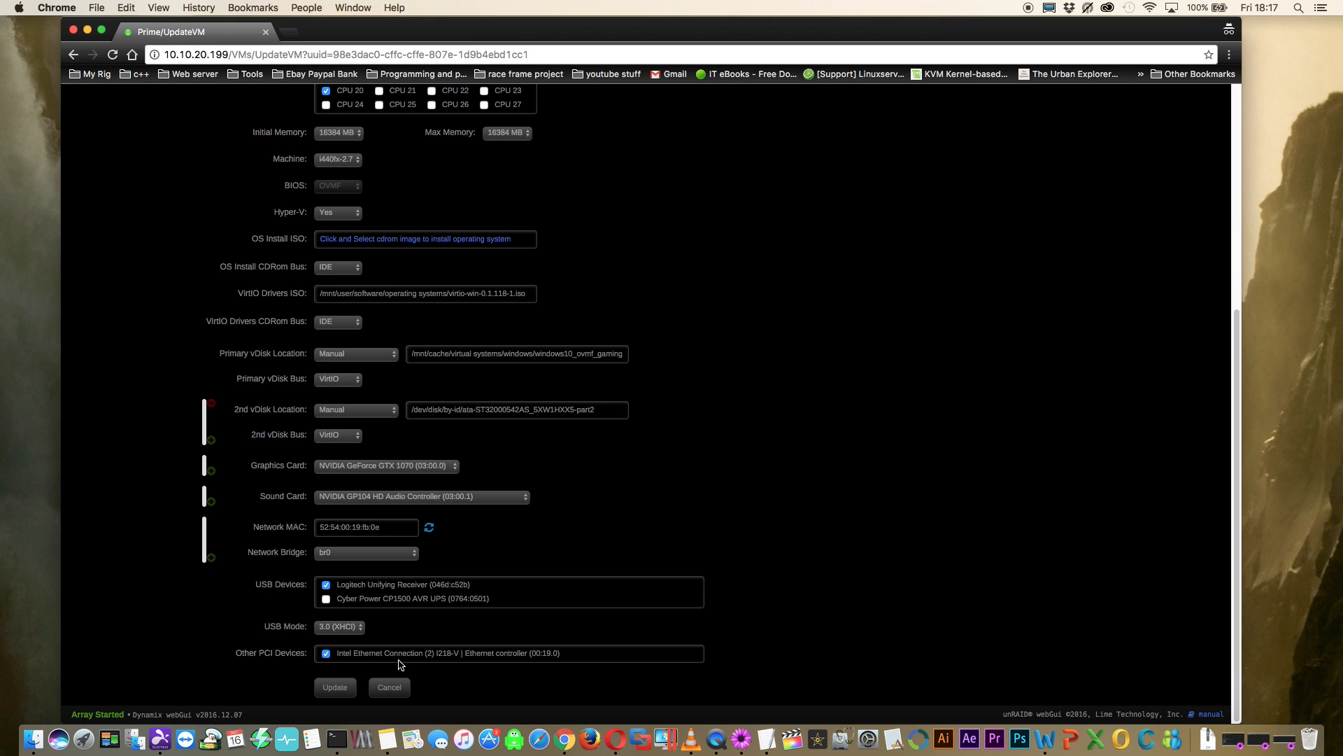
left_click(336, 688)
left_click(236, 299)
left_click(237, 299)
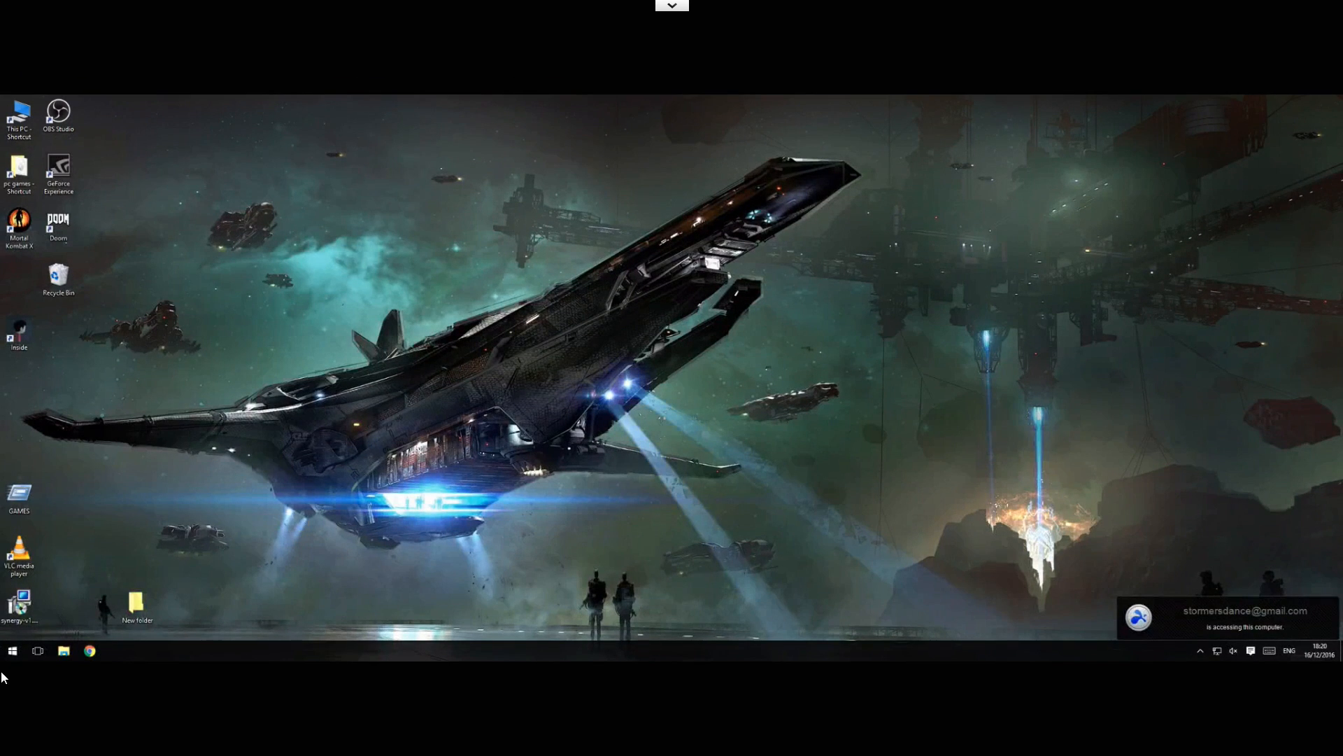
Step: In the Windows VM, open the adapter list from Network and Sharing Centre and select the Intel Ethernet adapter to inspect it
left_click(12, 651)
mouse_move(170, 514)
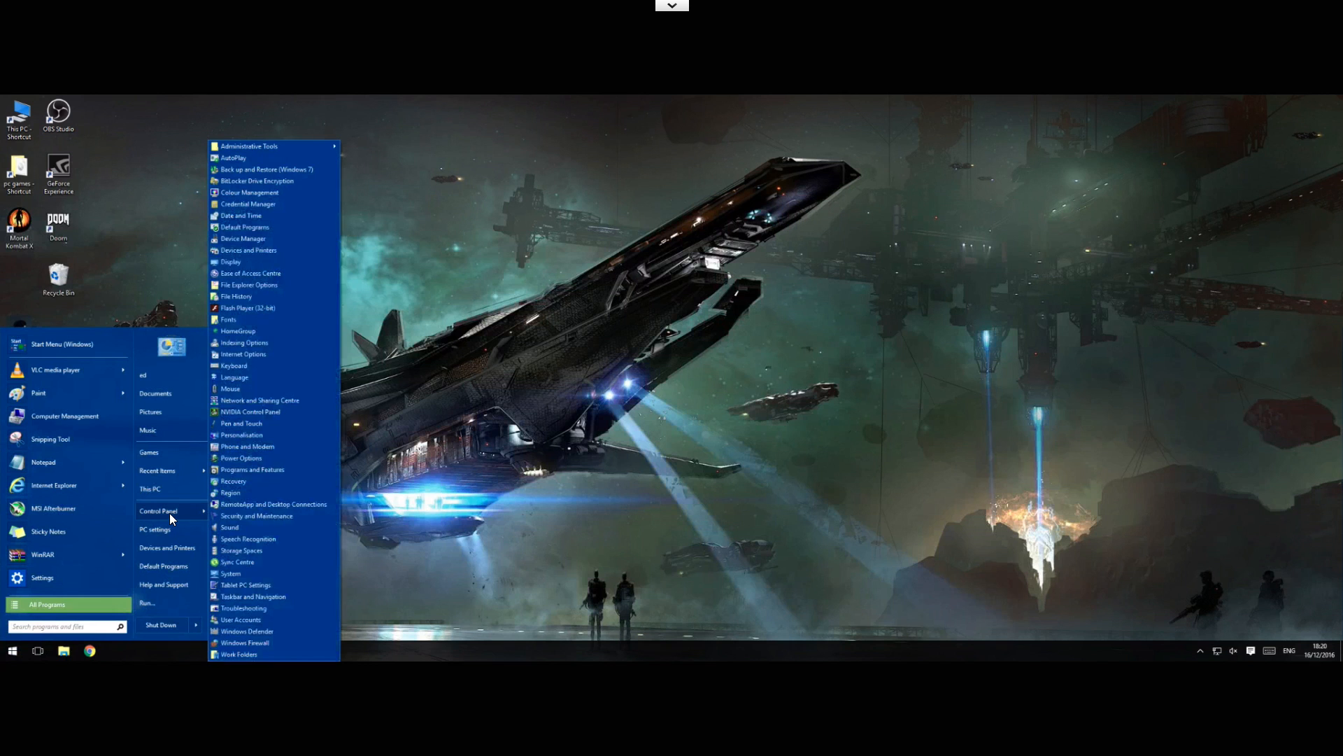
left_click(282, 400)
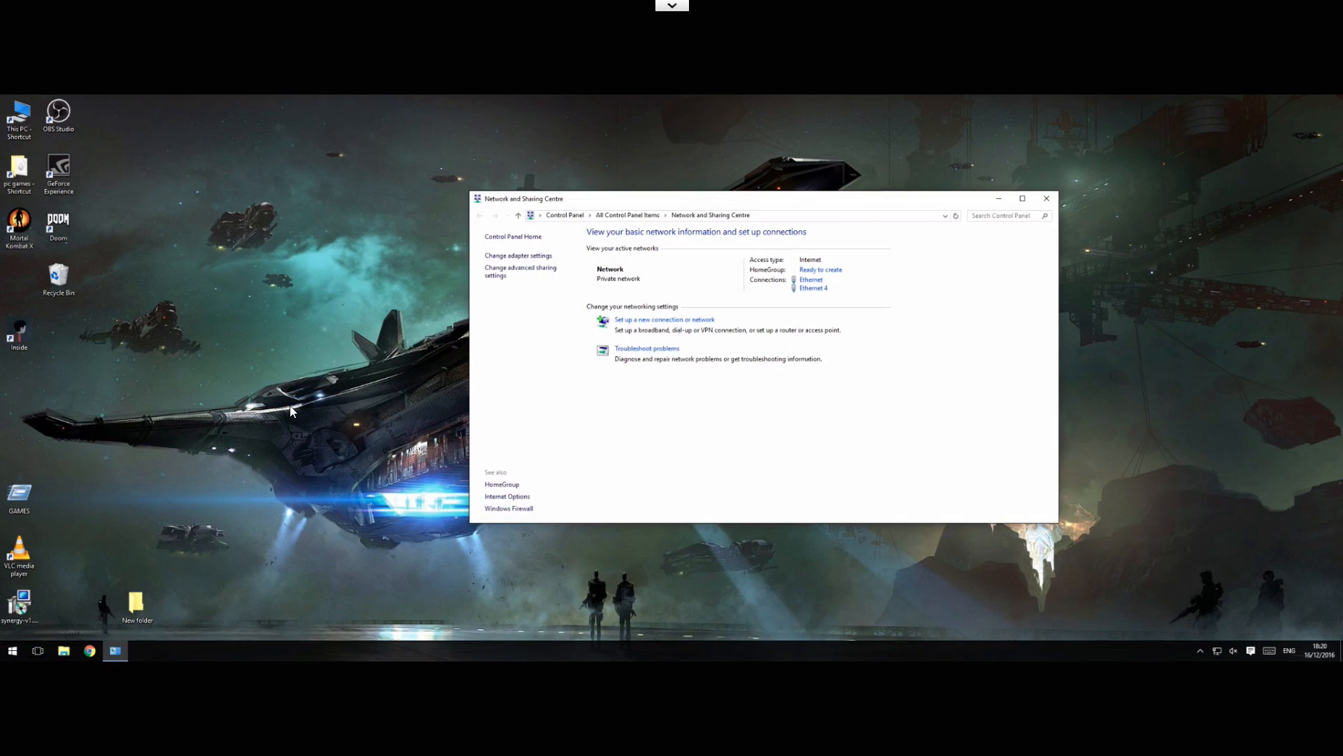
left_click(537, 257)
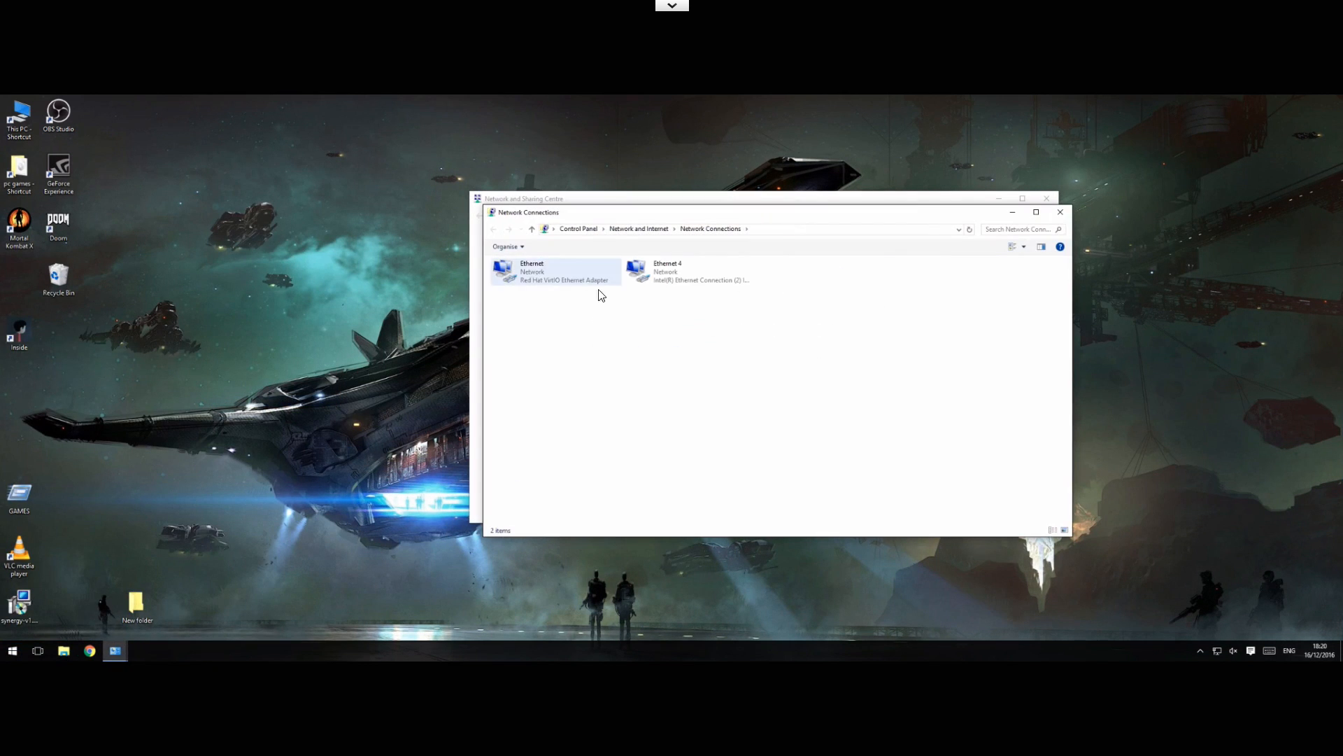
left_click(663, 281)
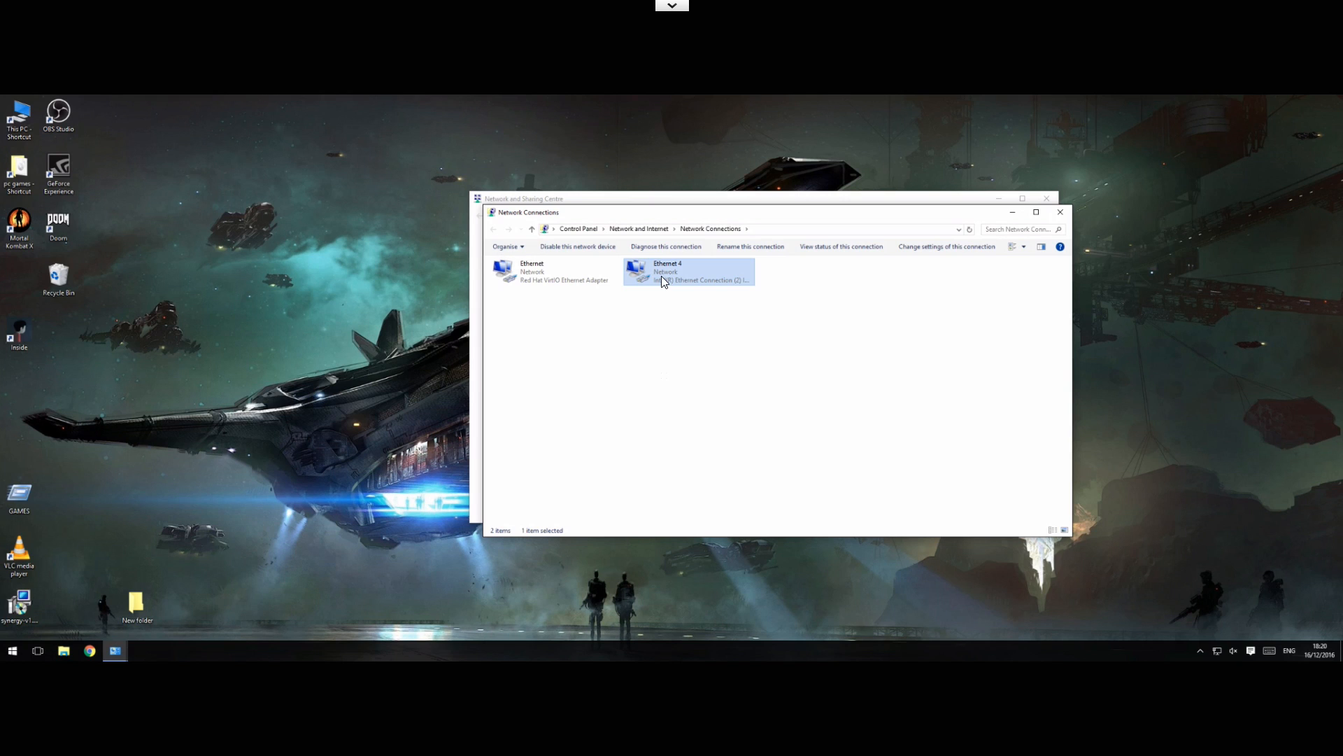